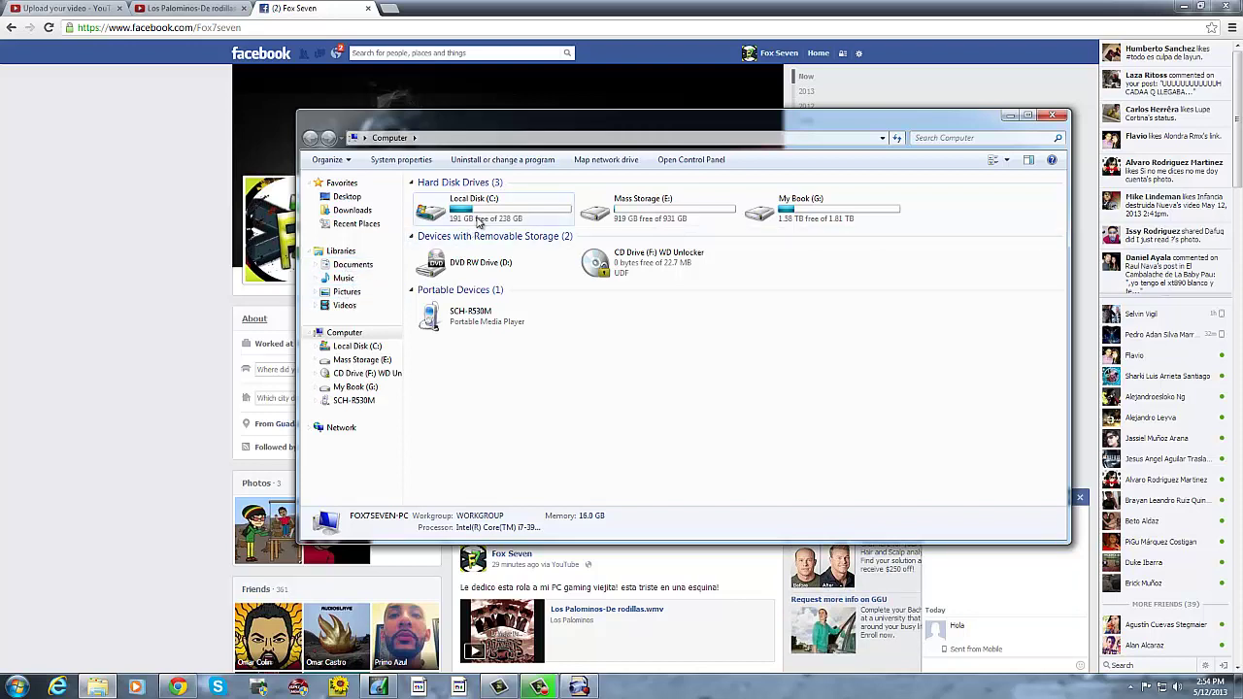
Delete the e Dxtory Screen Shots folder from the Videos library
mouse_move(479, 222)
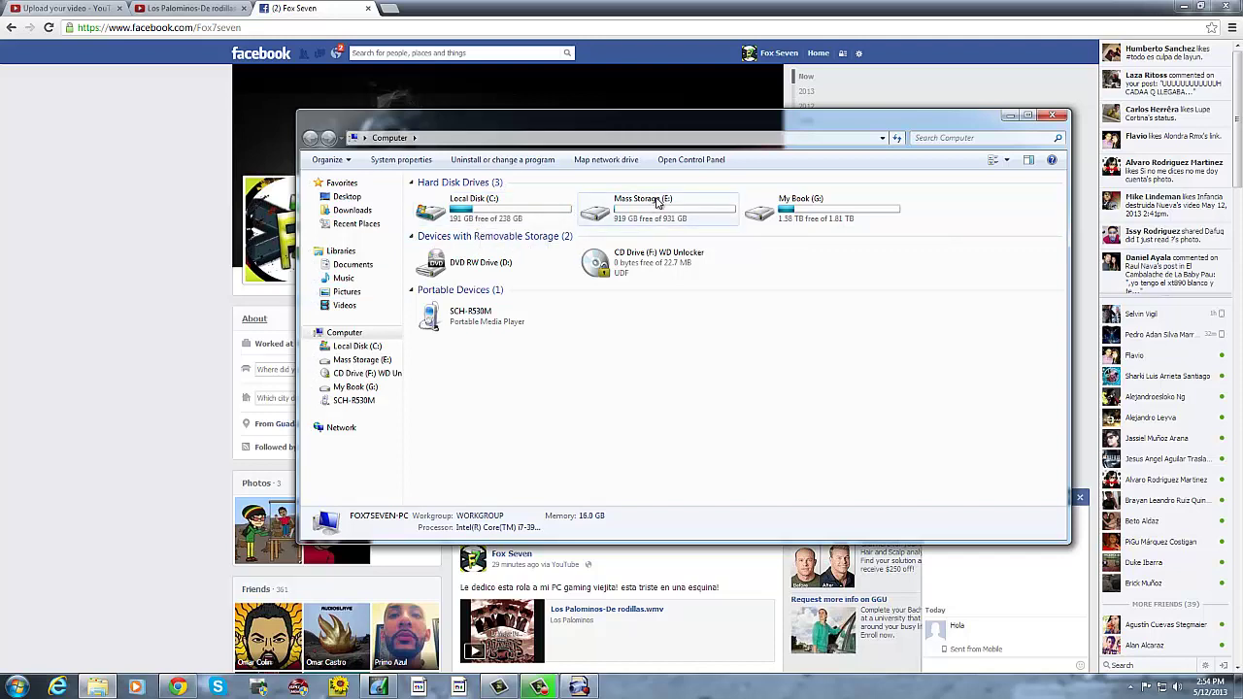
mouse_move(657, 202)
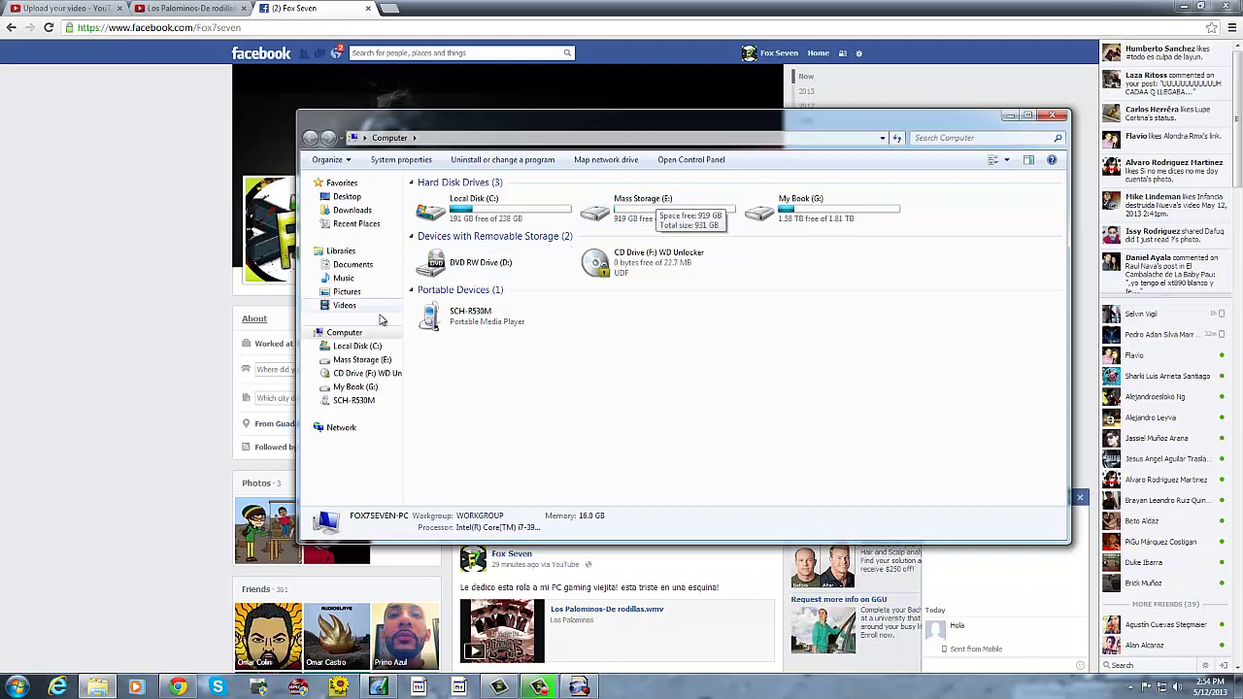
left_click(344, 305)
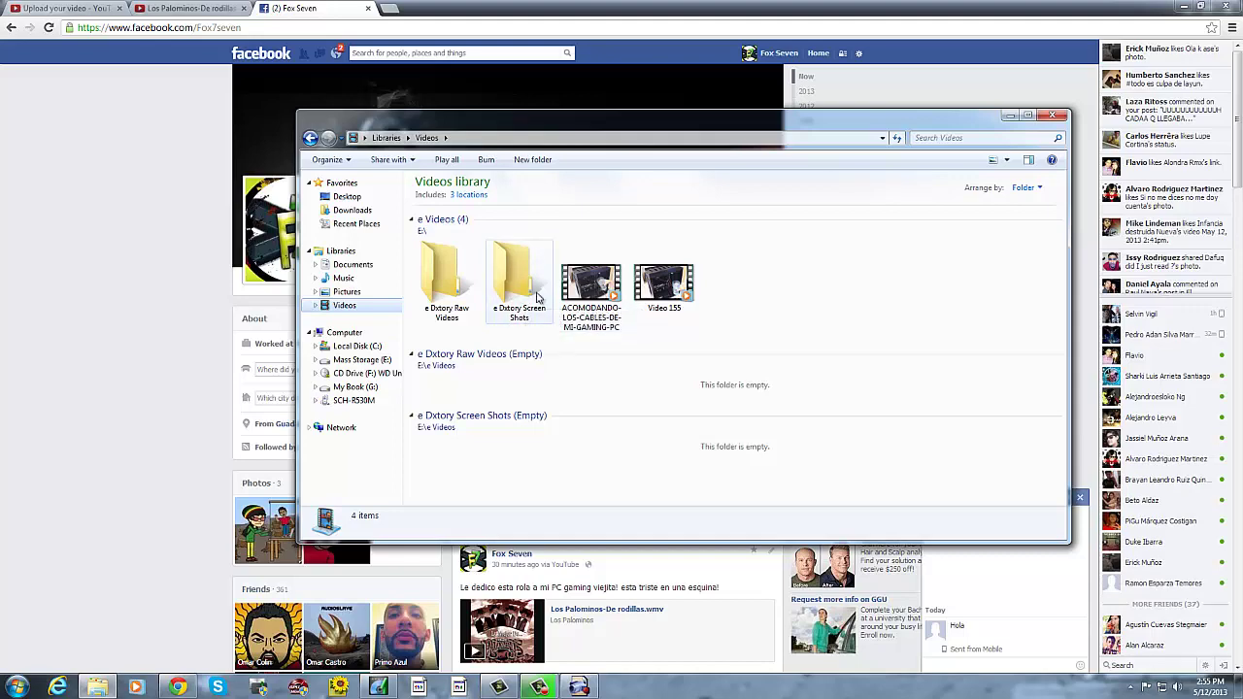
right_click(537, 298)
left_click(647, 522)
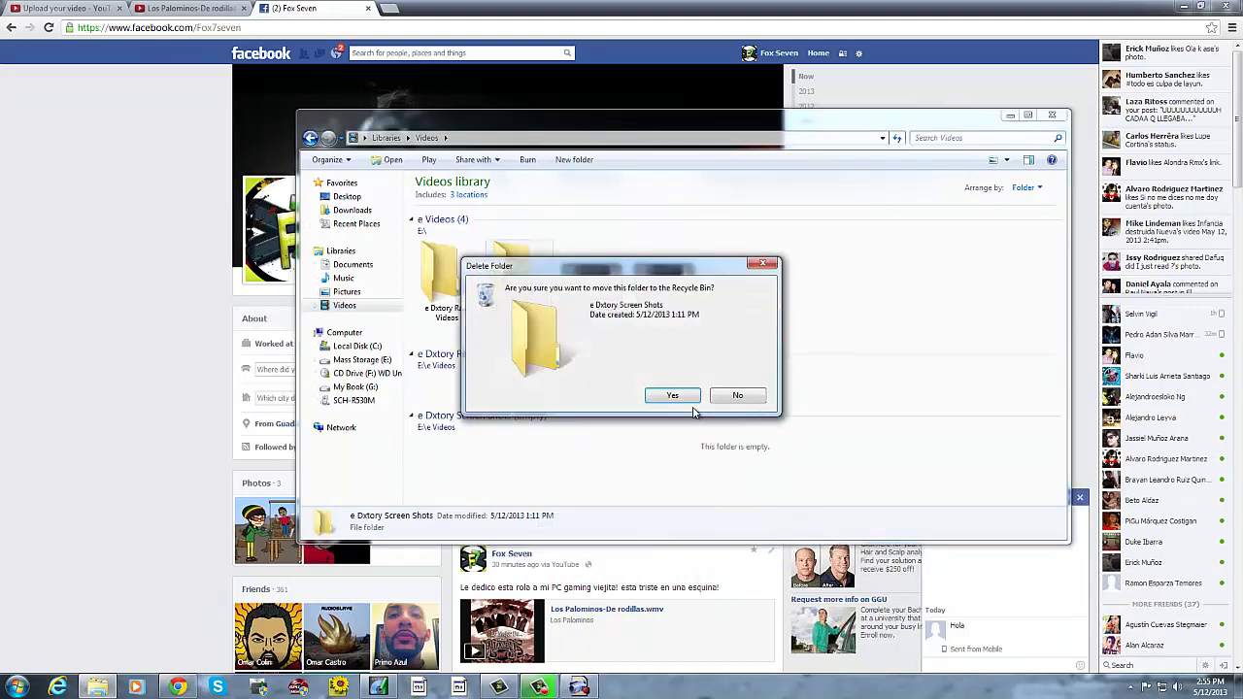
left_click(686, 399)
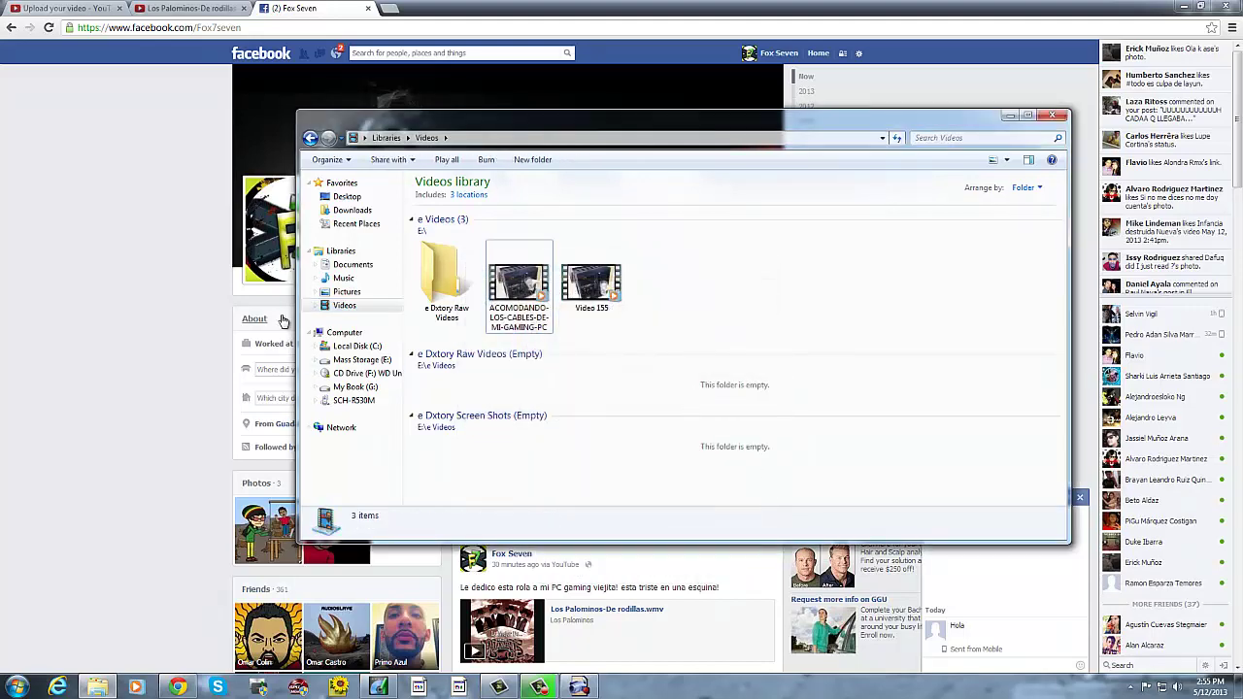
Open the properties of the Pictures library and move the dialog clear of the library's contents
left_click(347, 292)
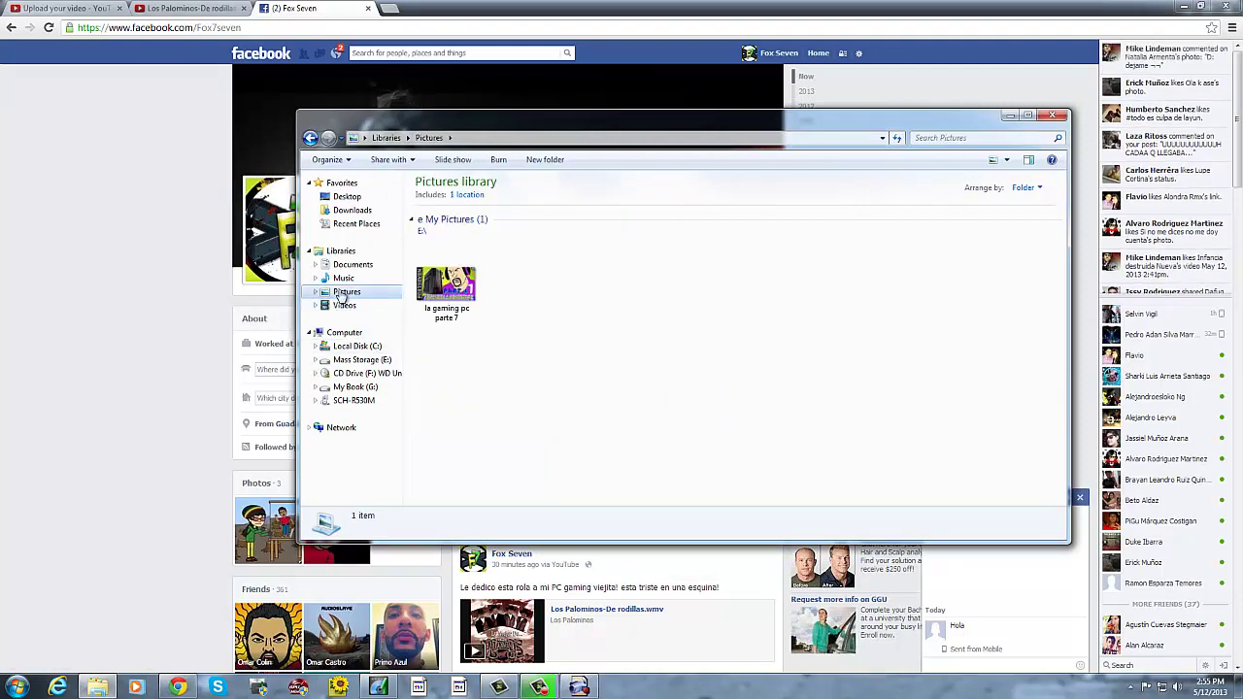
right_click(342, 293)
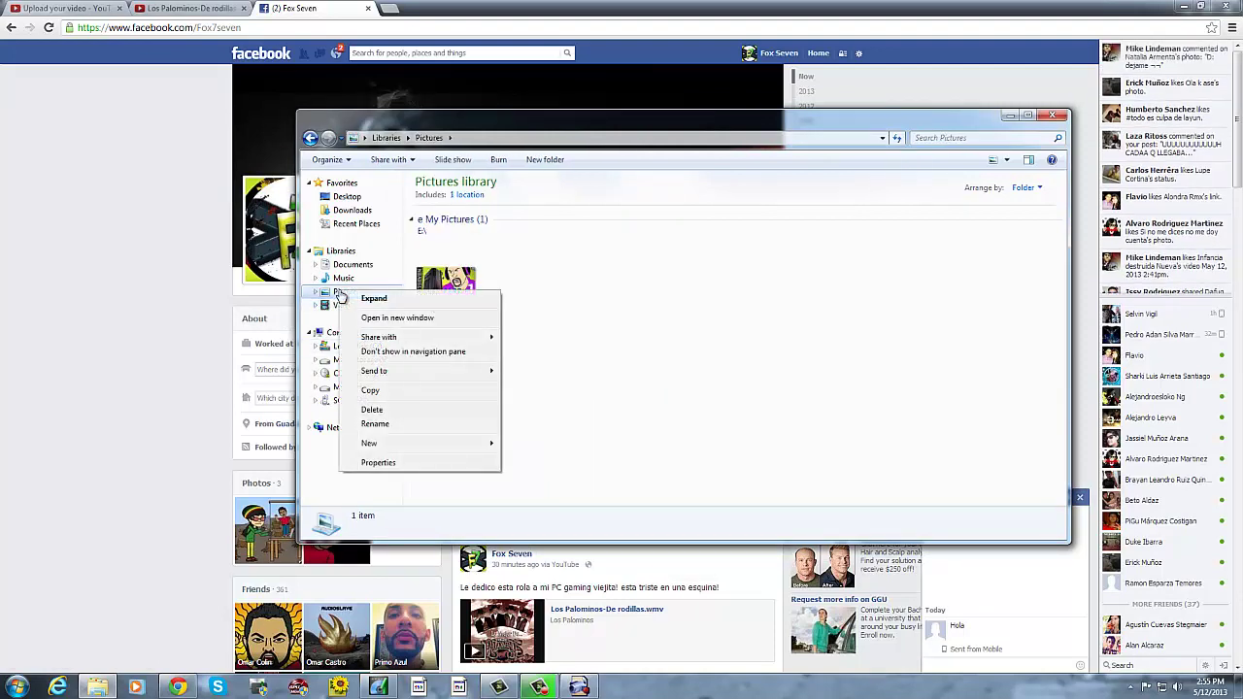
left_click(375, 462)
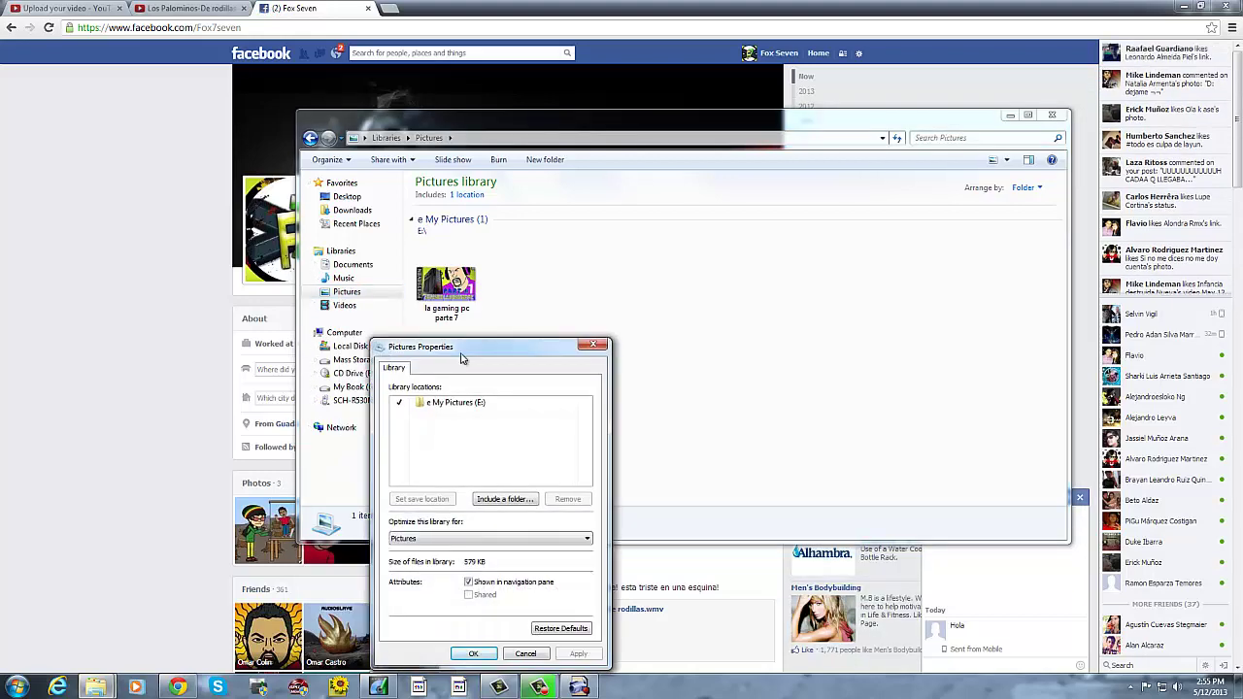
left_click_drag(462, 355, 702, 214)
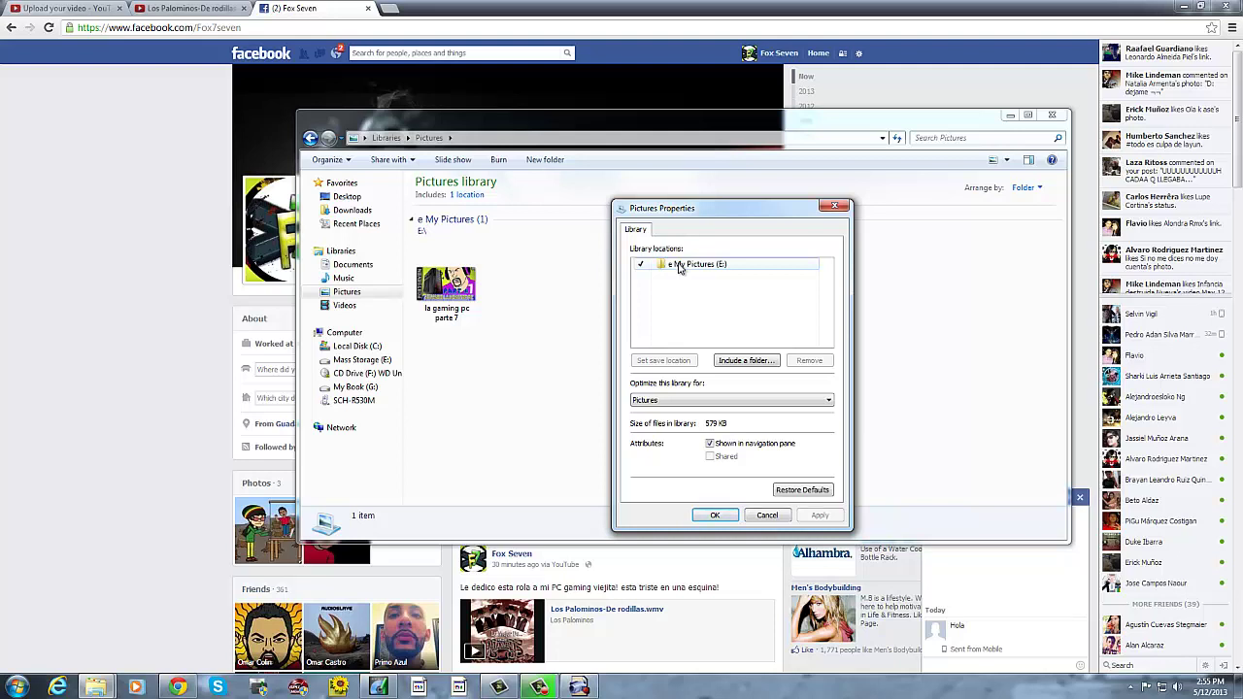
Switch to Dxtory and review its folder settings for saving movies and screenshots
left_click(461, 688)
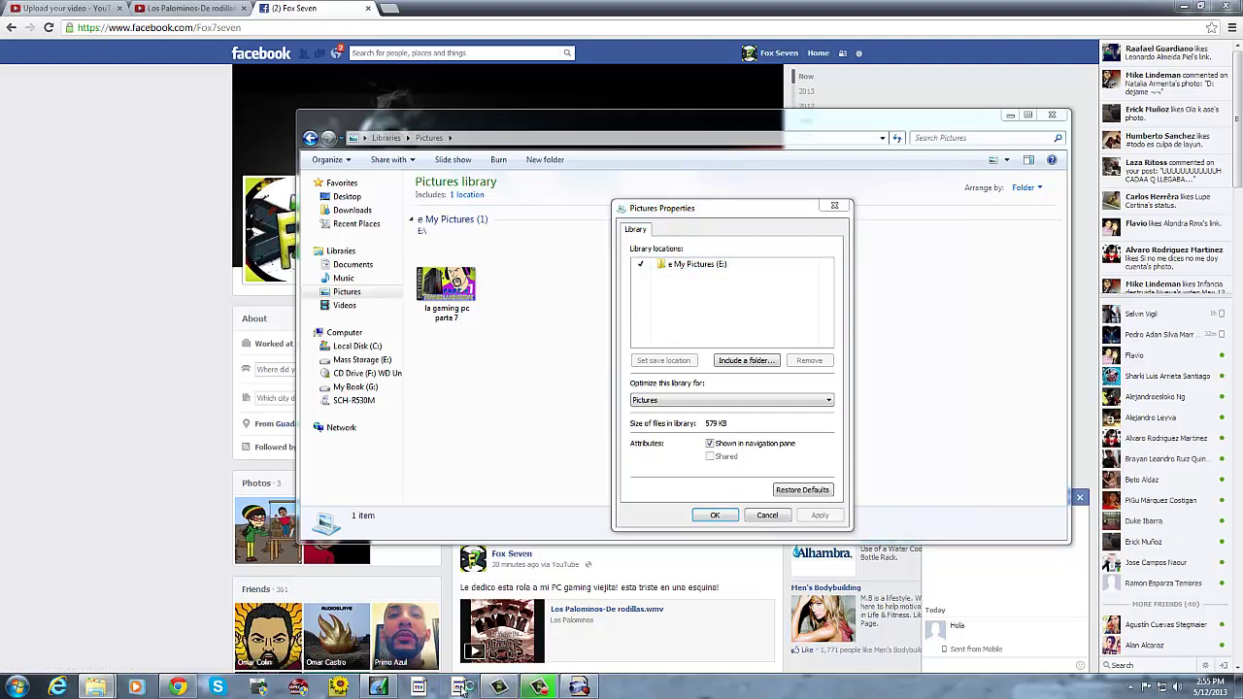
left_click(462, 687)
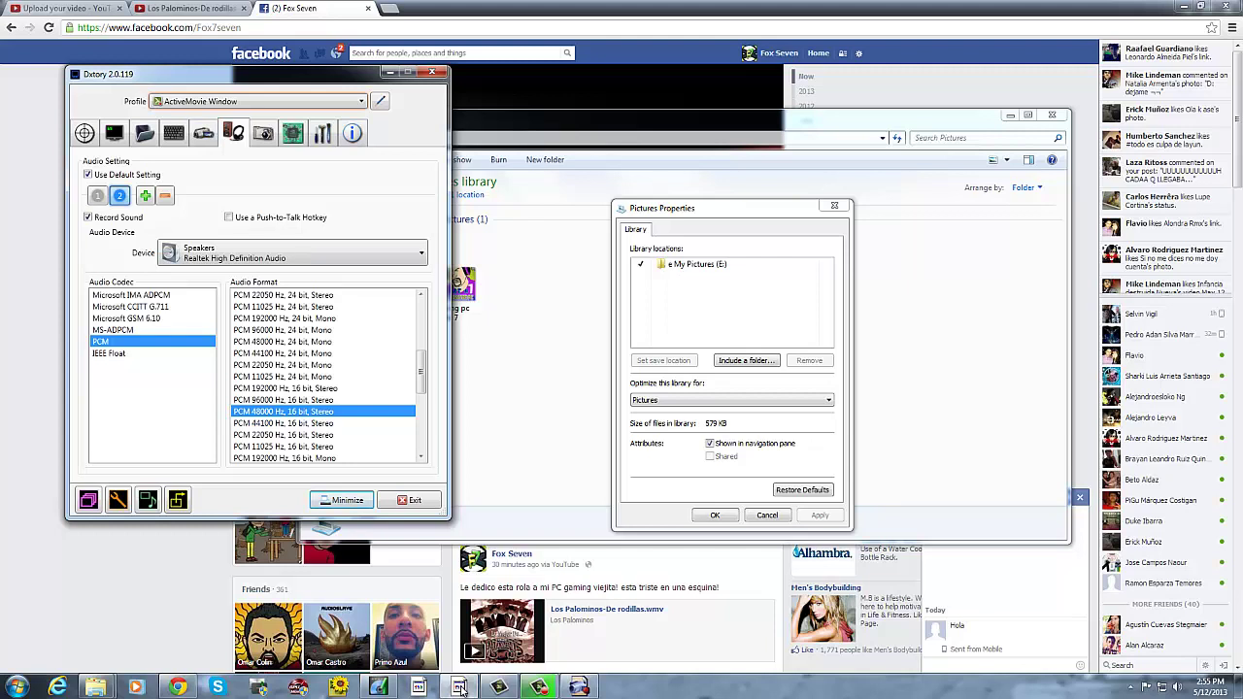
left_click(144, 133)
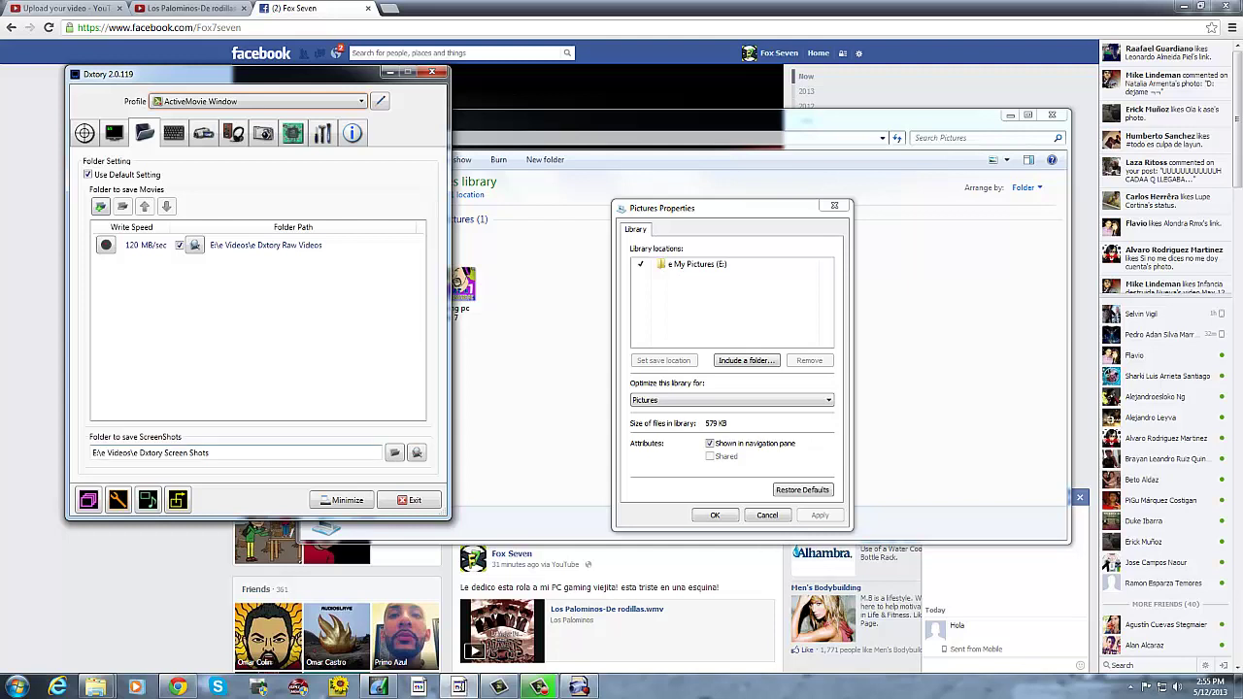
left_click(460, 686)
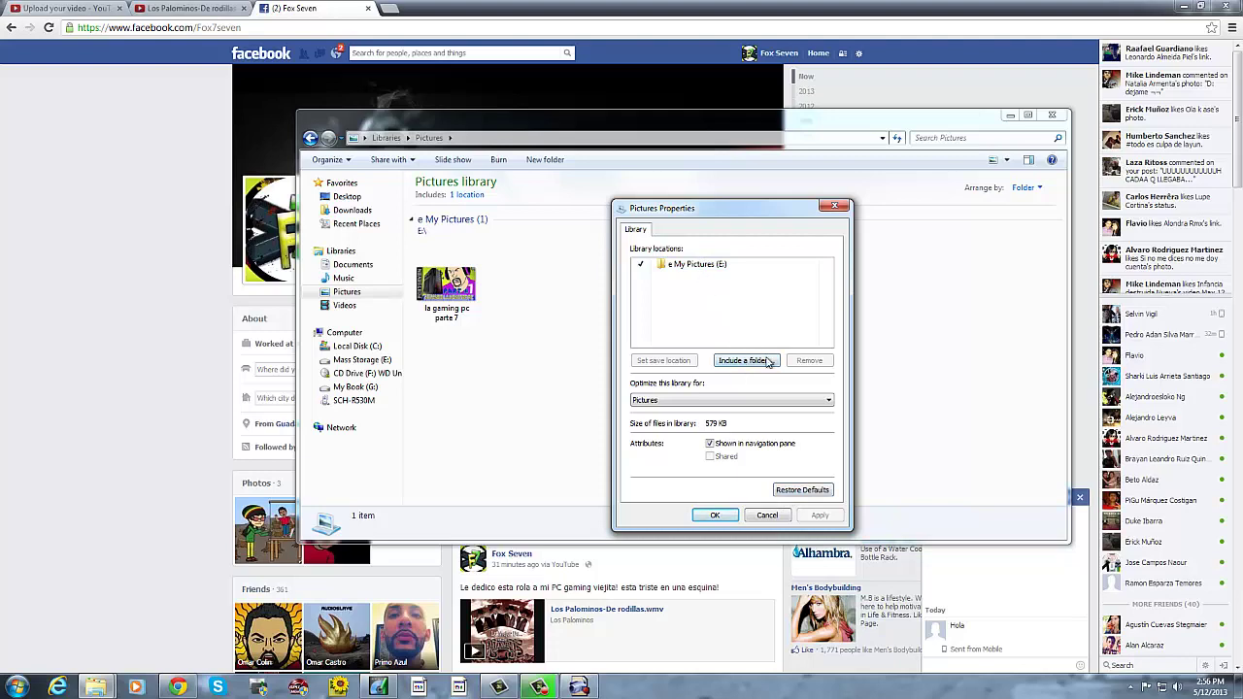
Create a folder named "e Dxtory Screen shots" in the Pictures library while choosing a folder to include
left_click(766, 362)
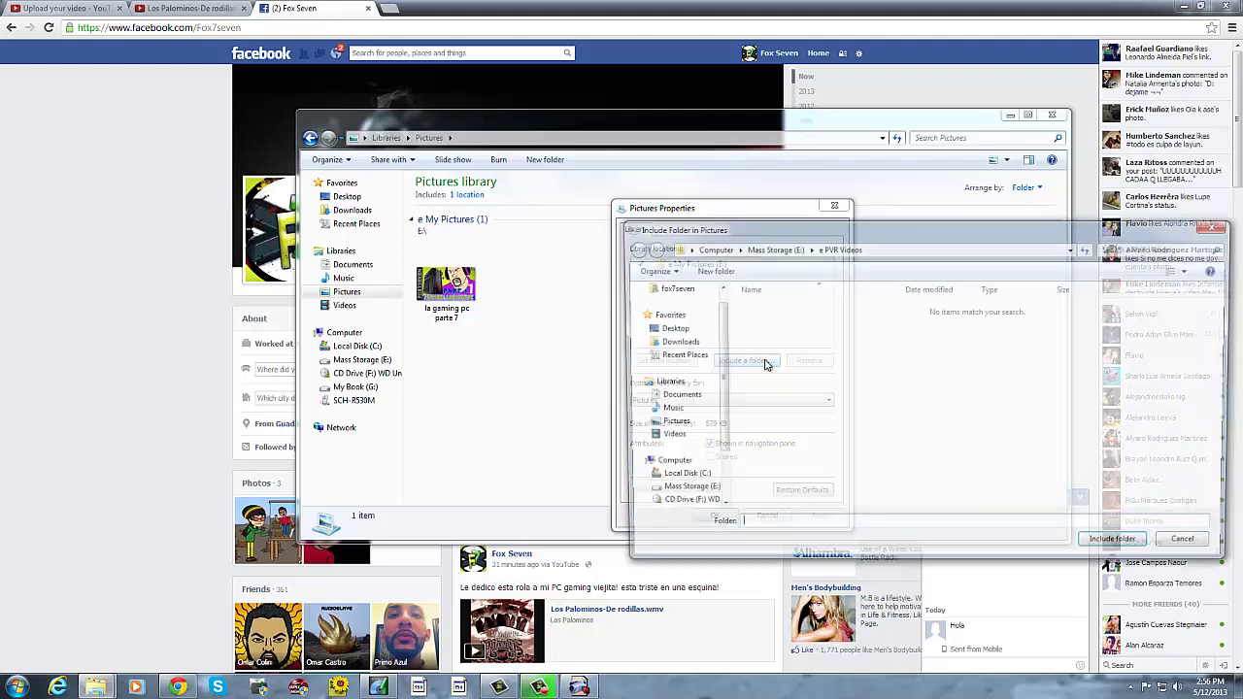
left_click(669, 424)
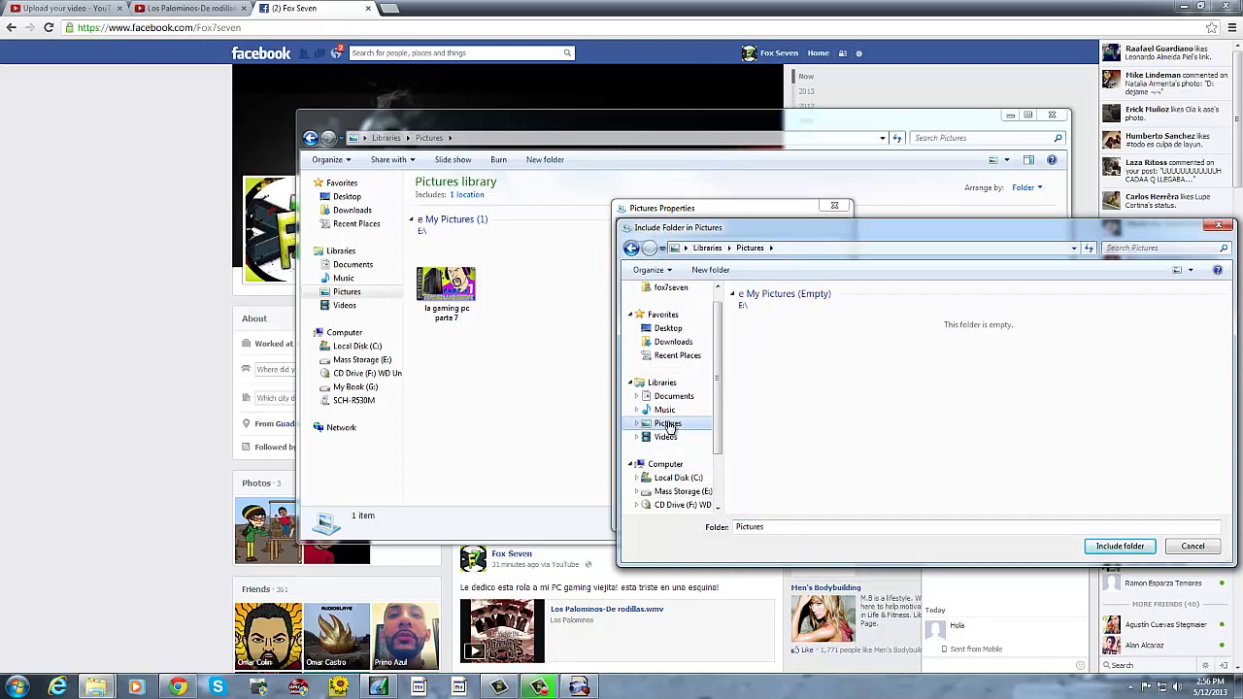
left_click(699, 492)
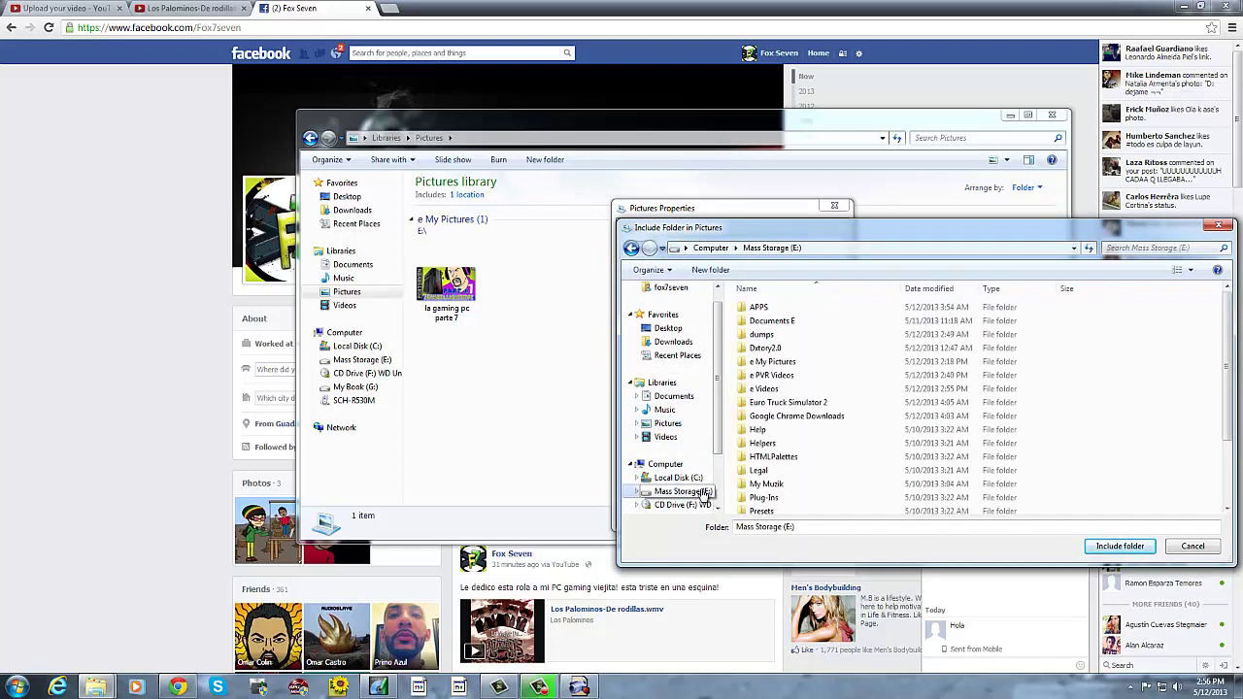
left_click(670, 424)
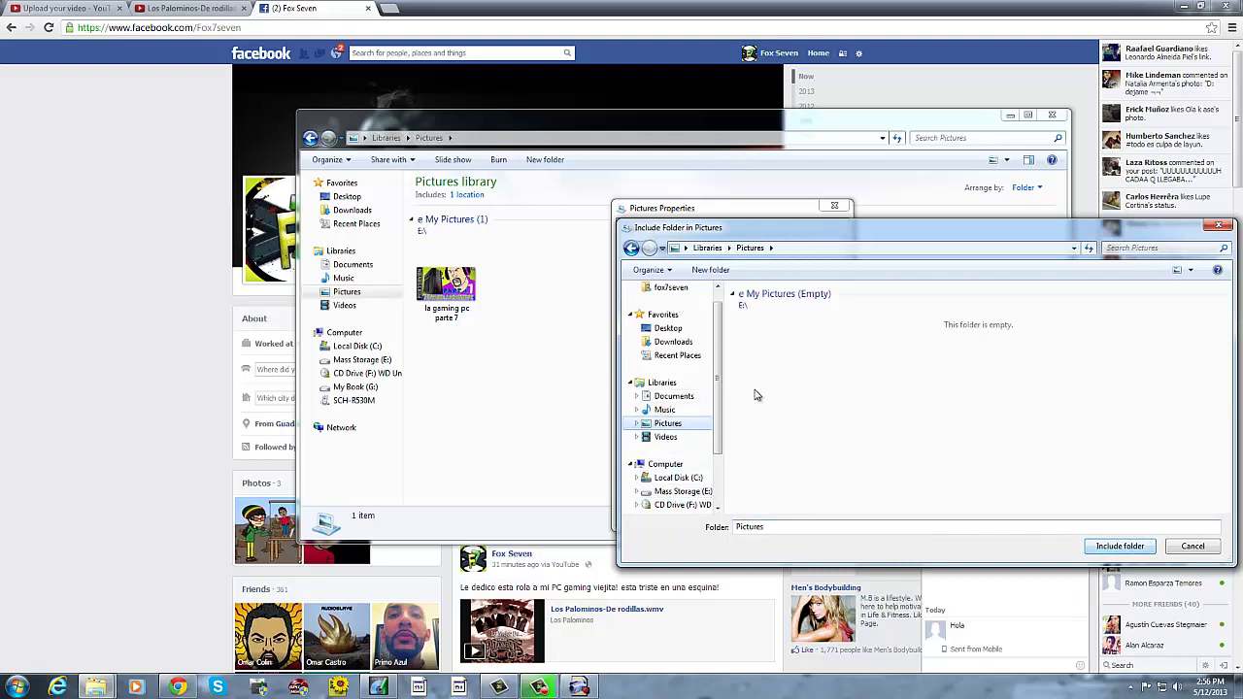
left_click(715, 271)
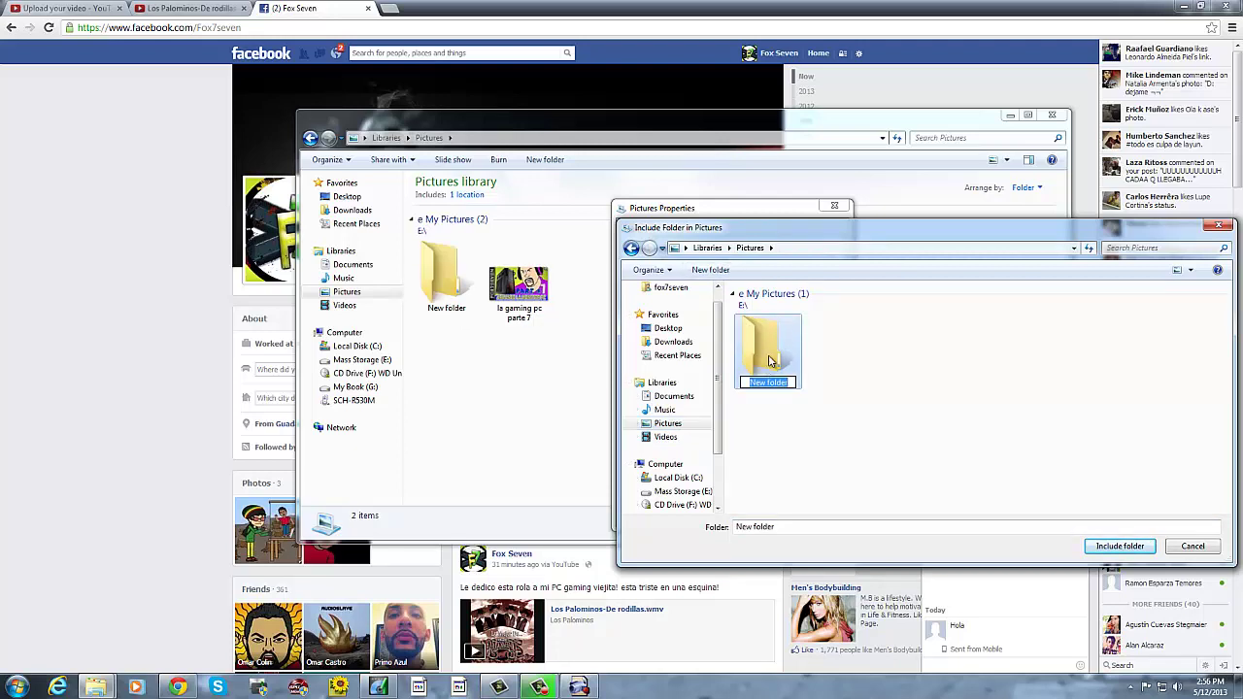
key("BackSpace")
type("e")
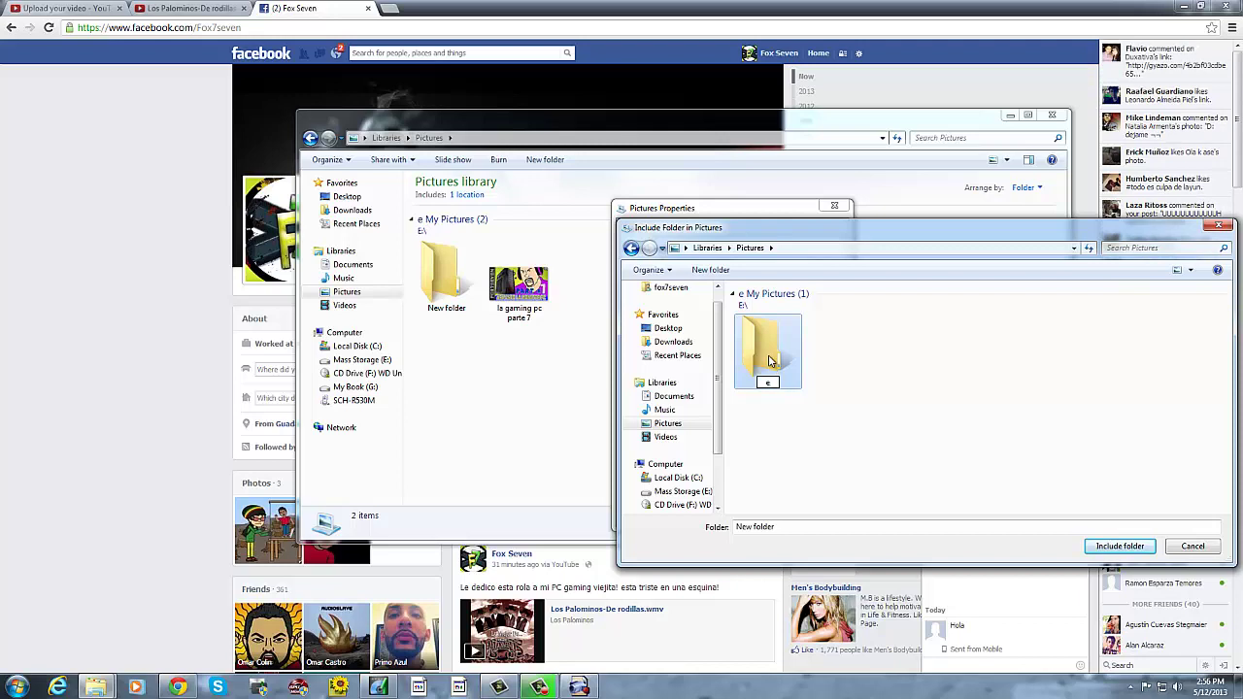
type(" Dxtc")
type("ry")
type(" Screen")
type(" shots")
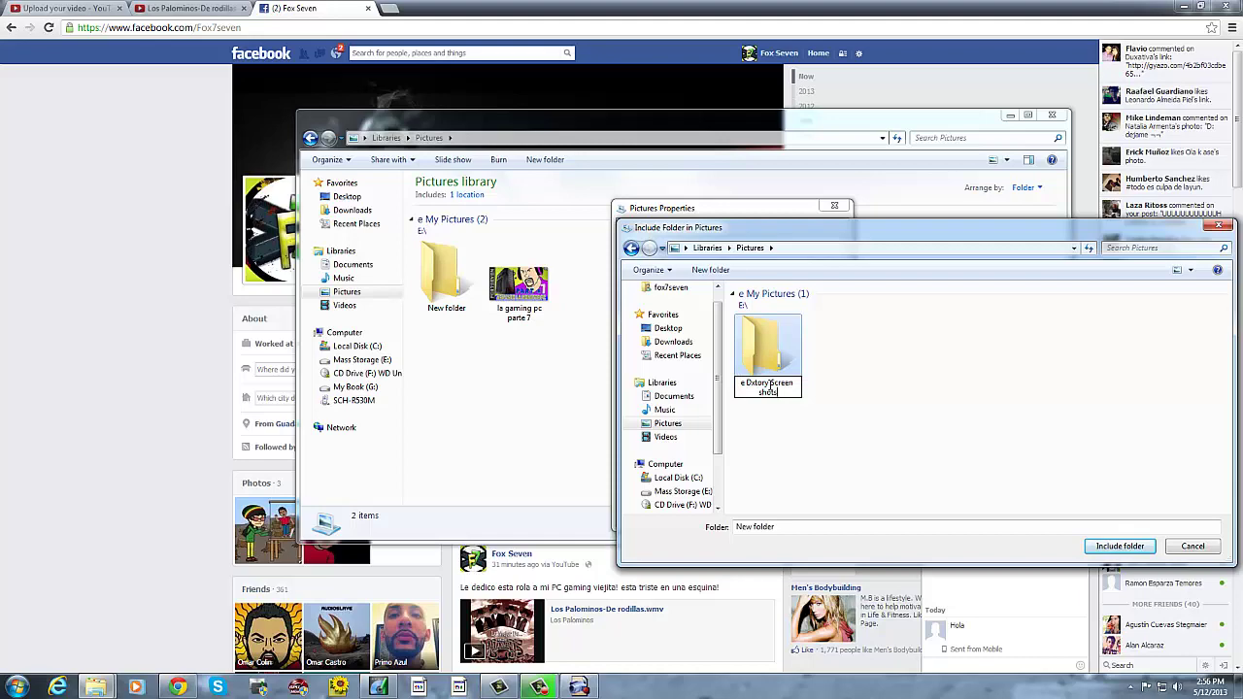
key("Return")
Include the e Dxtory Screen shots folder in the Pictures library and apply the library properties
left_click(1141, 547)
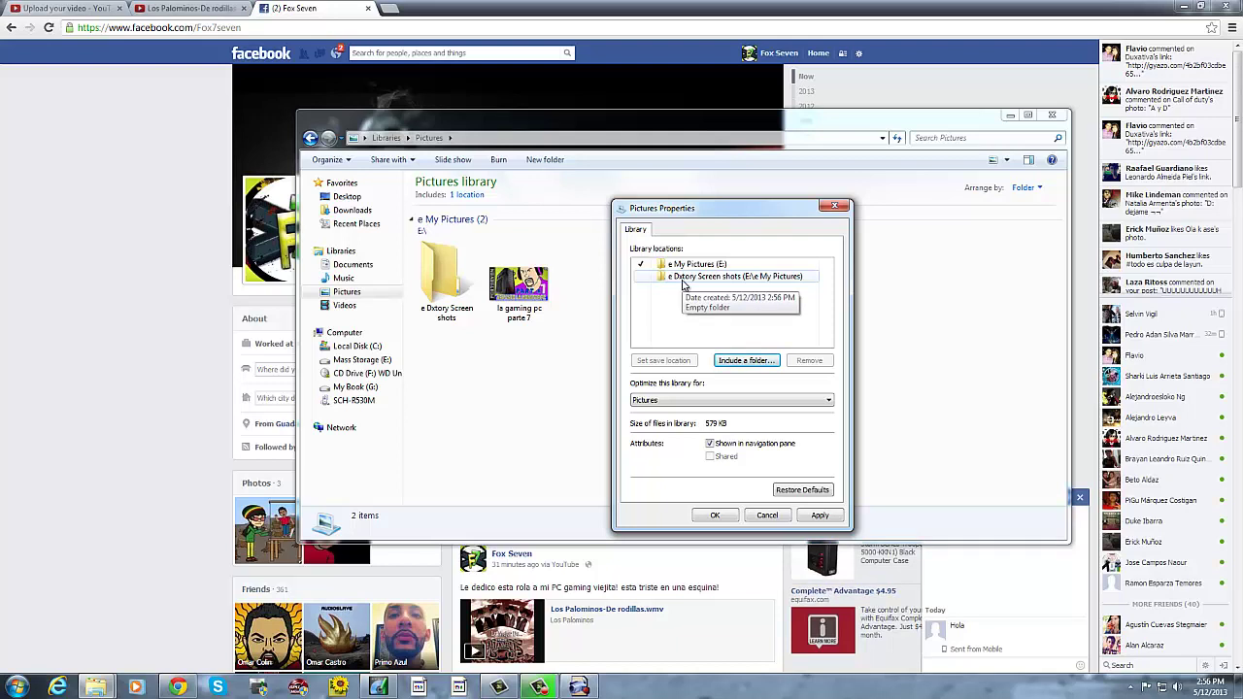
left_click(821, 516)
left_click(717, 517)
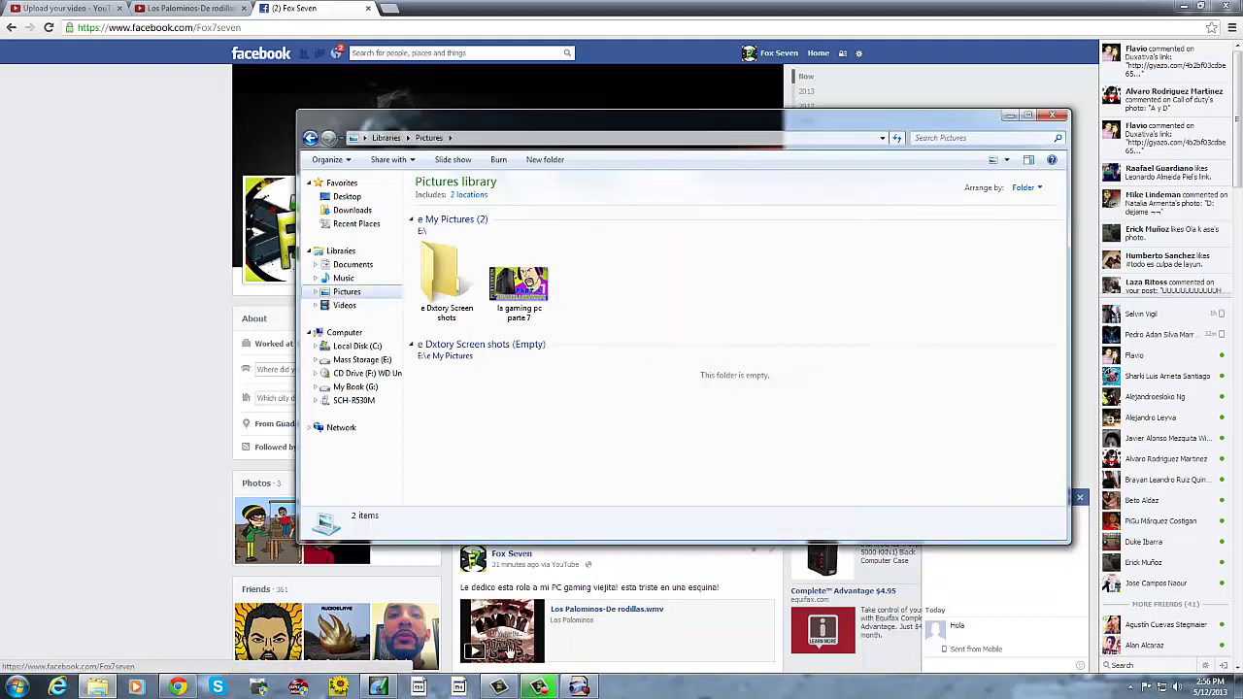
In Dxtory, set the screenshot save folder to E:\e My Pictures\e Dxtory Screen shots
mouse_move(499, 688)
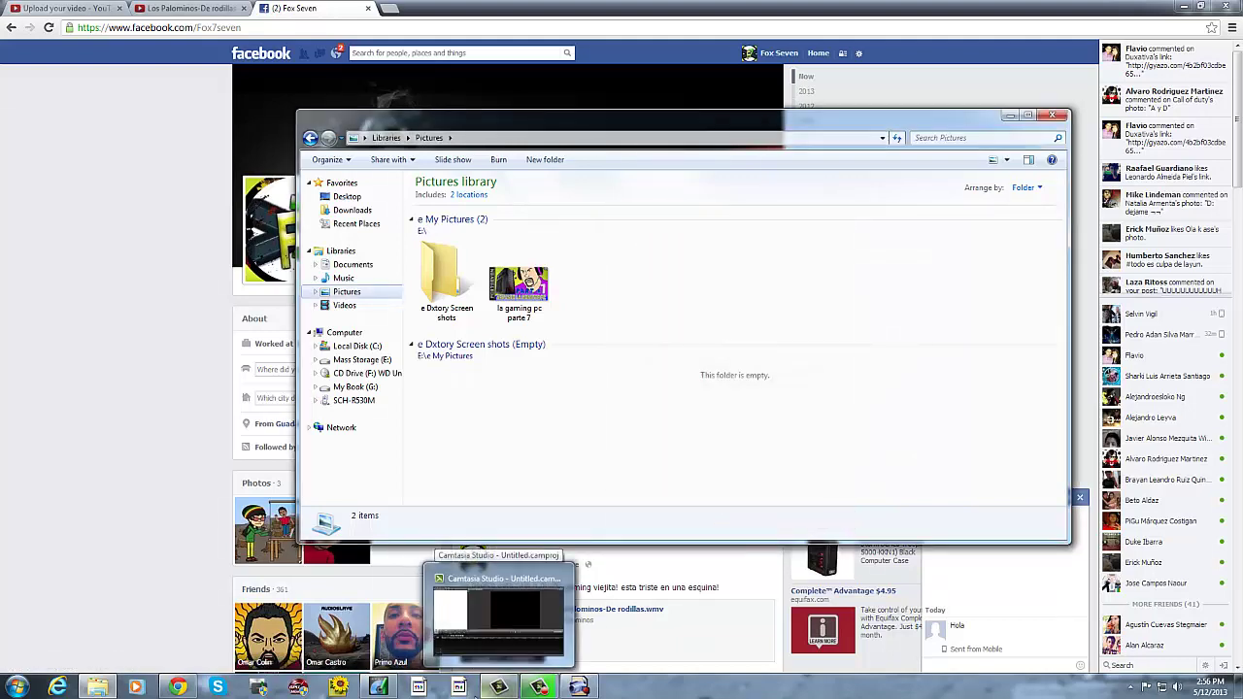
left_click(1130, 686)
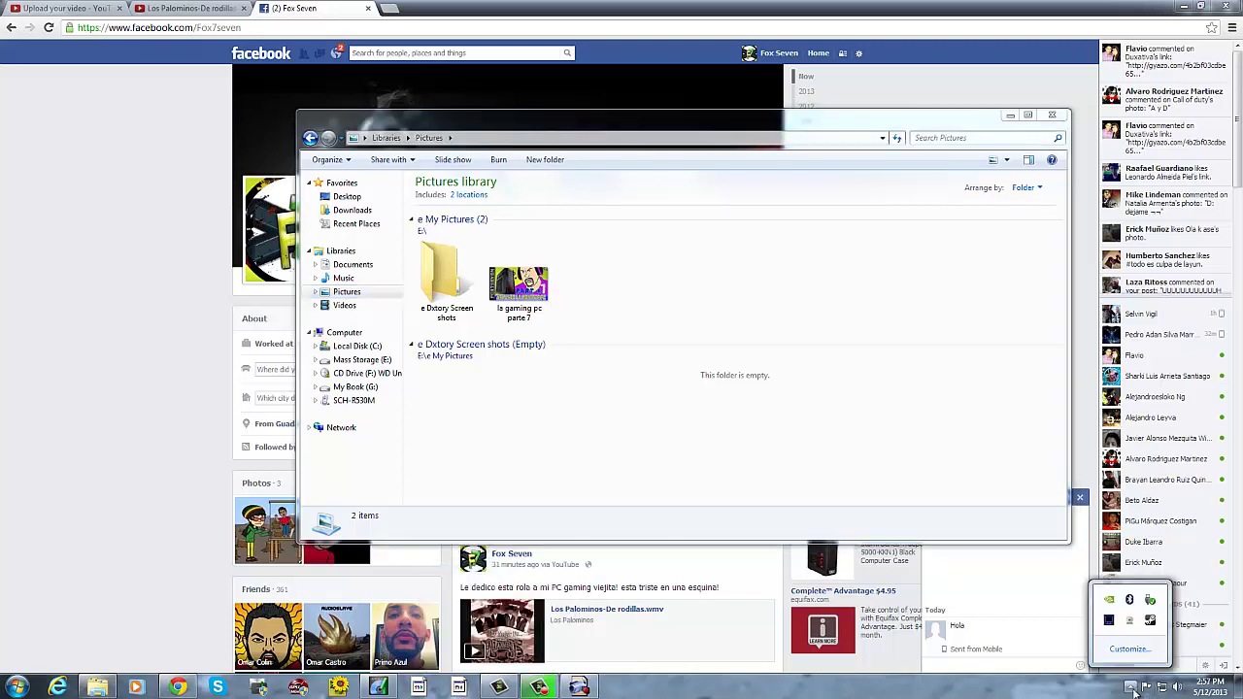
left_click(1108, 623)
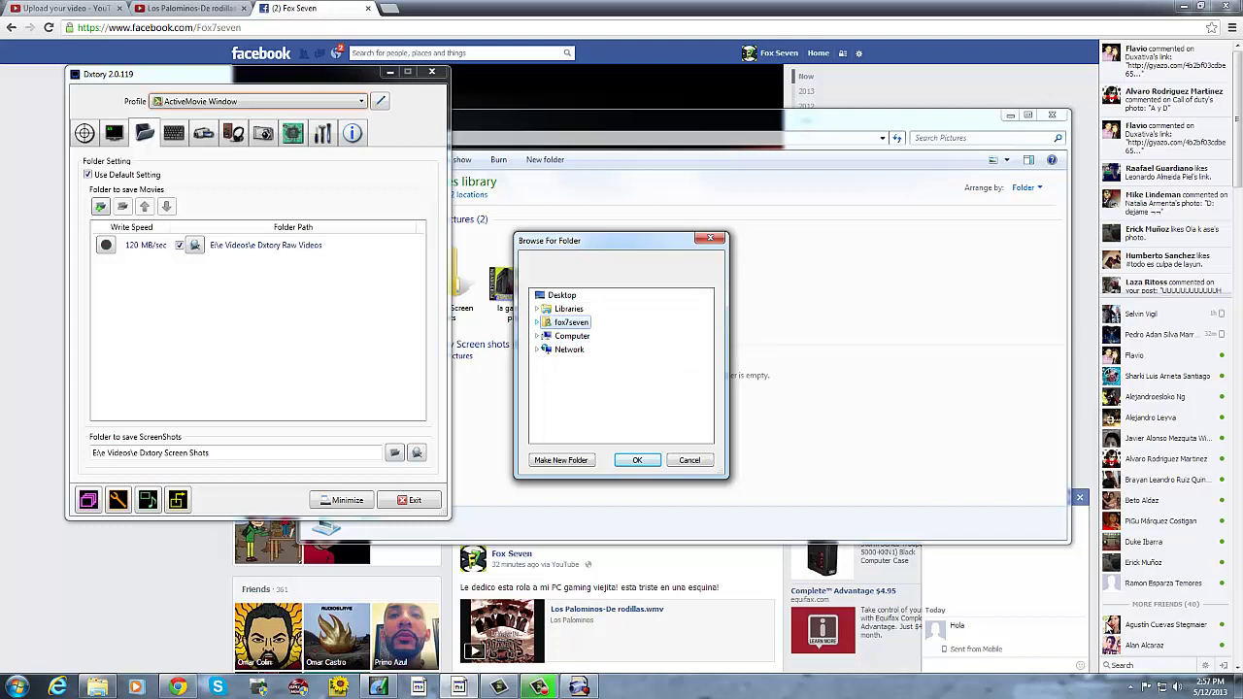
double_click(571, 335)
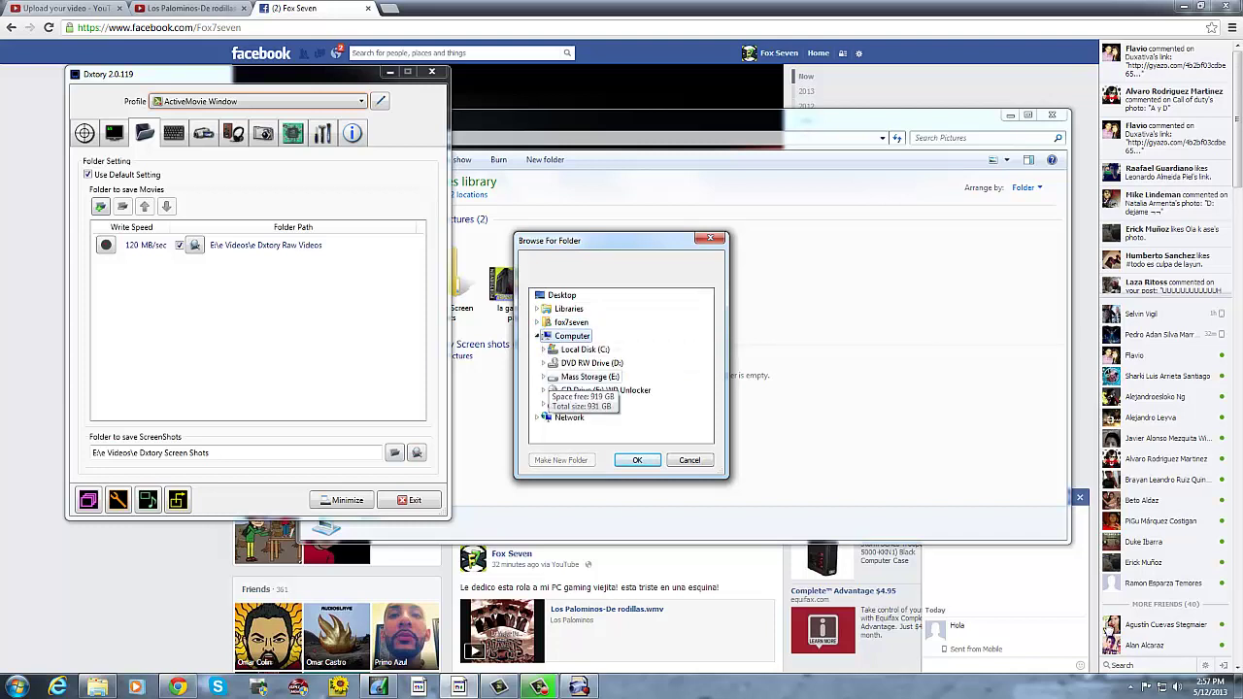
double_click(589, 376)
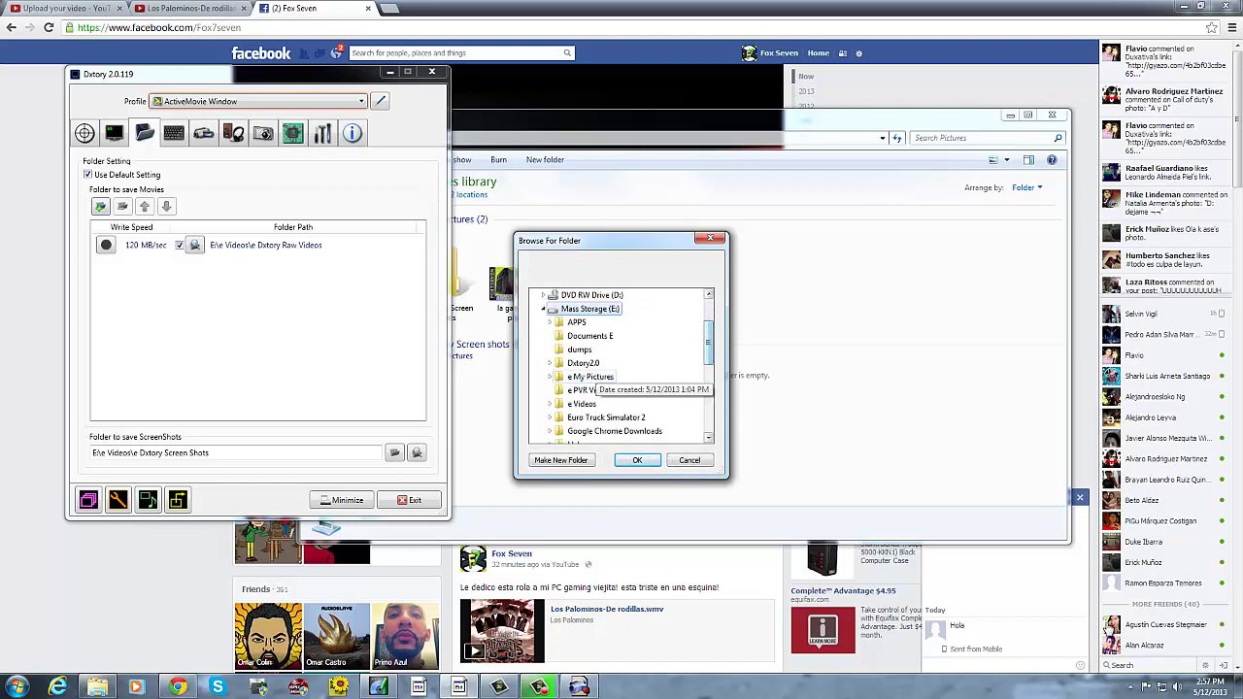
left_click(591, 376)
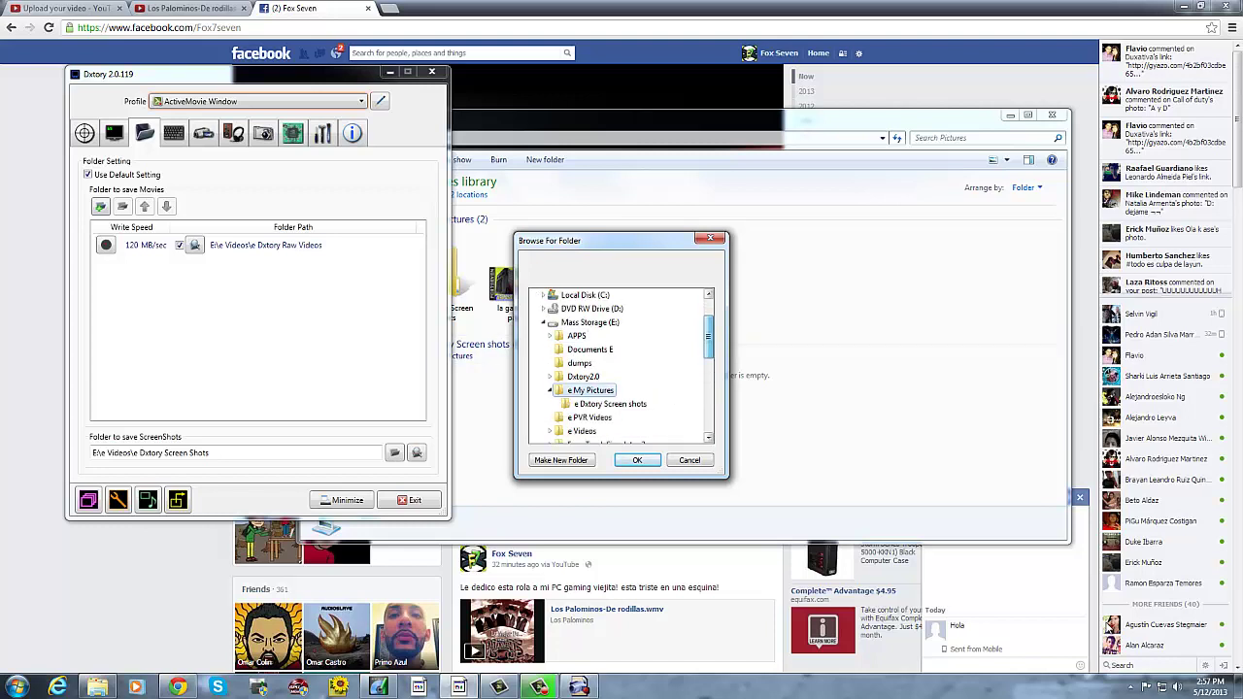
left_click(609, 390)
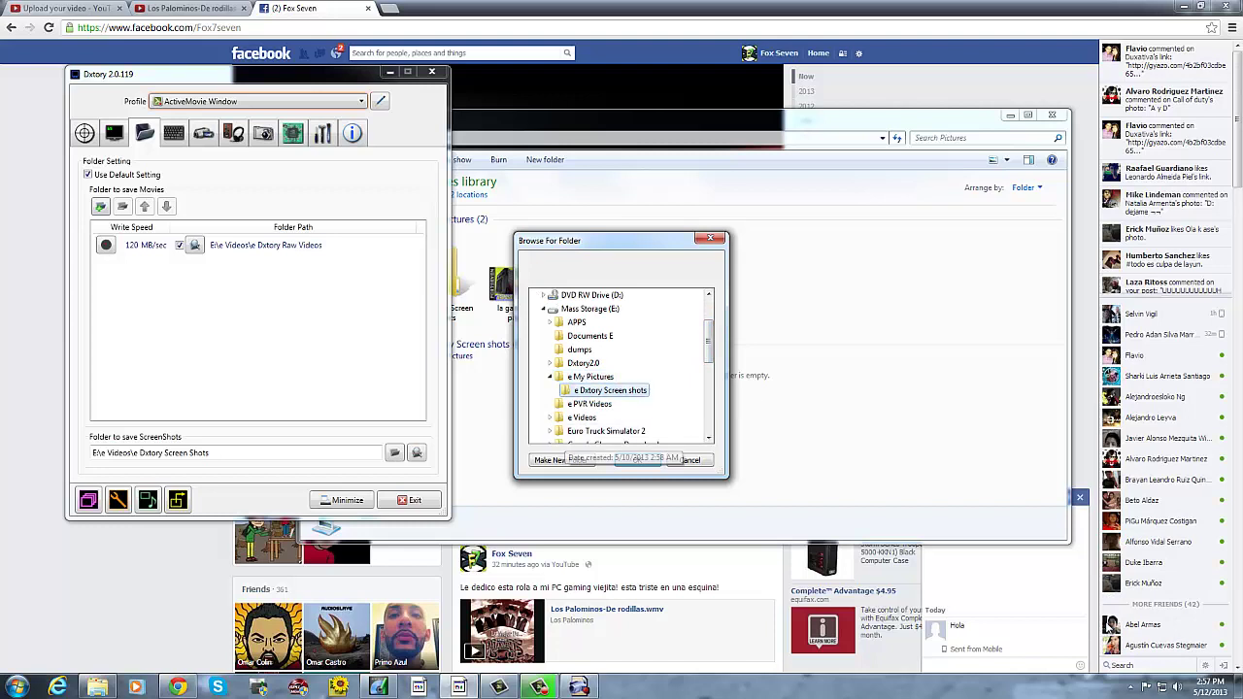
left_click(637, 460)
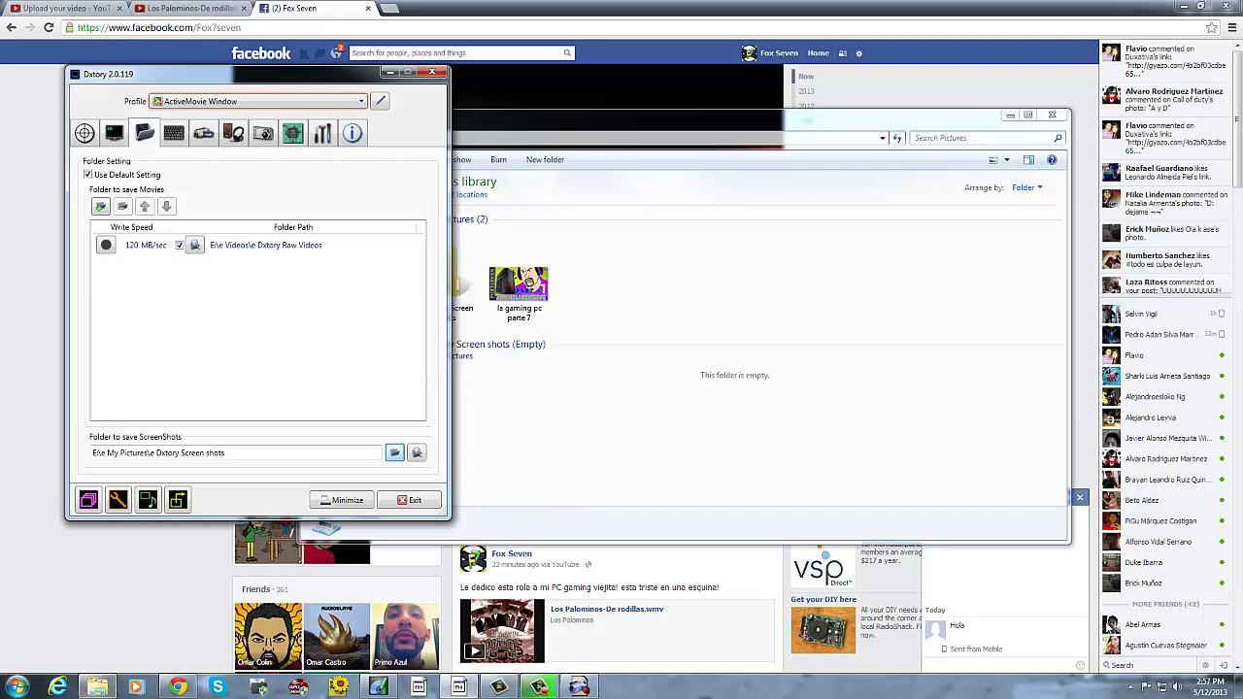
Switch to Windows Explorer and open the e PVR Videos folder on the Mass Storage (E:) drive
left_click(93, 689)
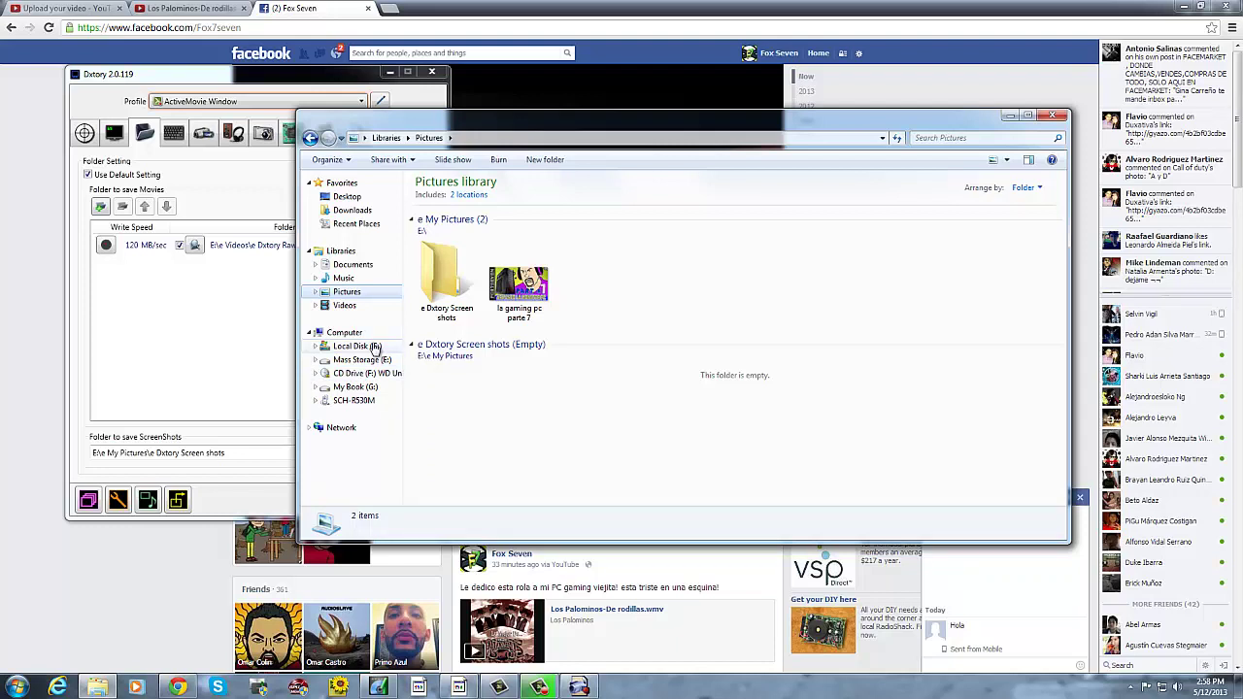
left_click(316, 347)
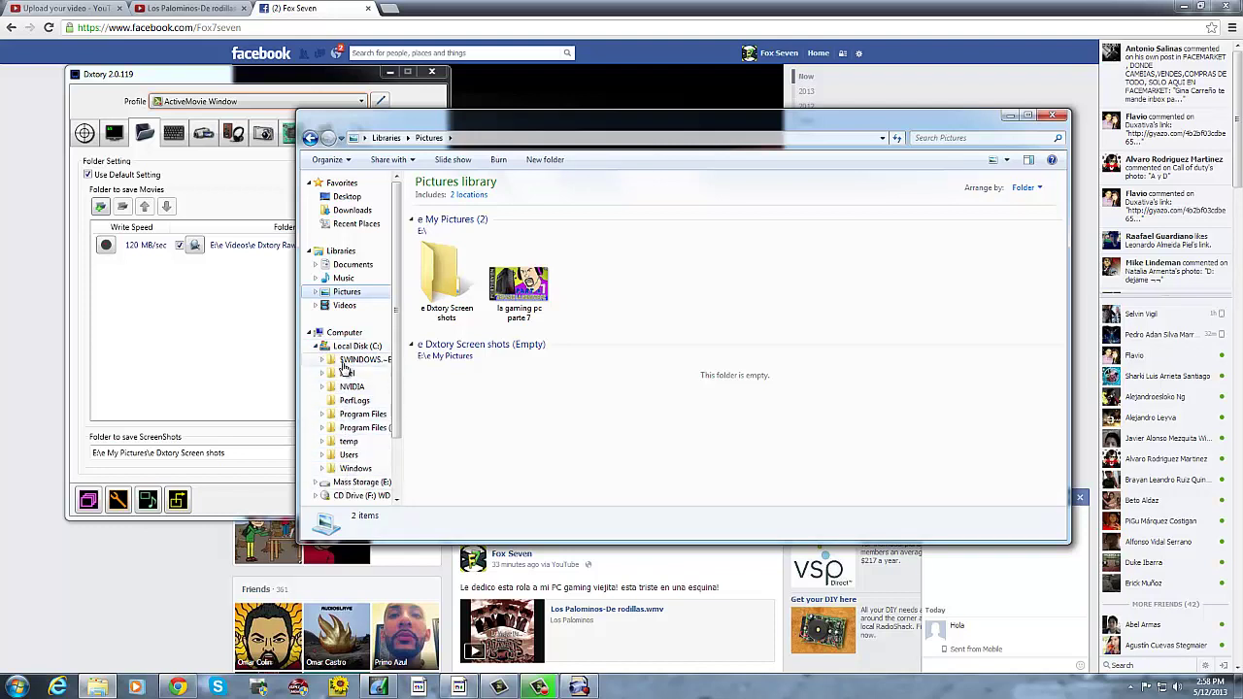
left_click(316, 348)
left_click(316, 361)
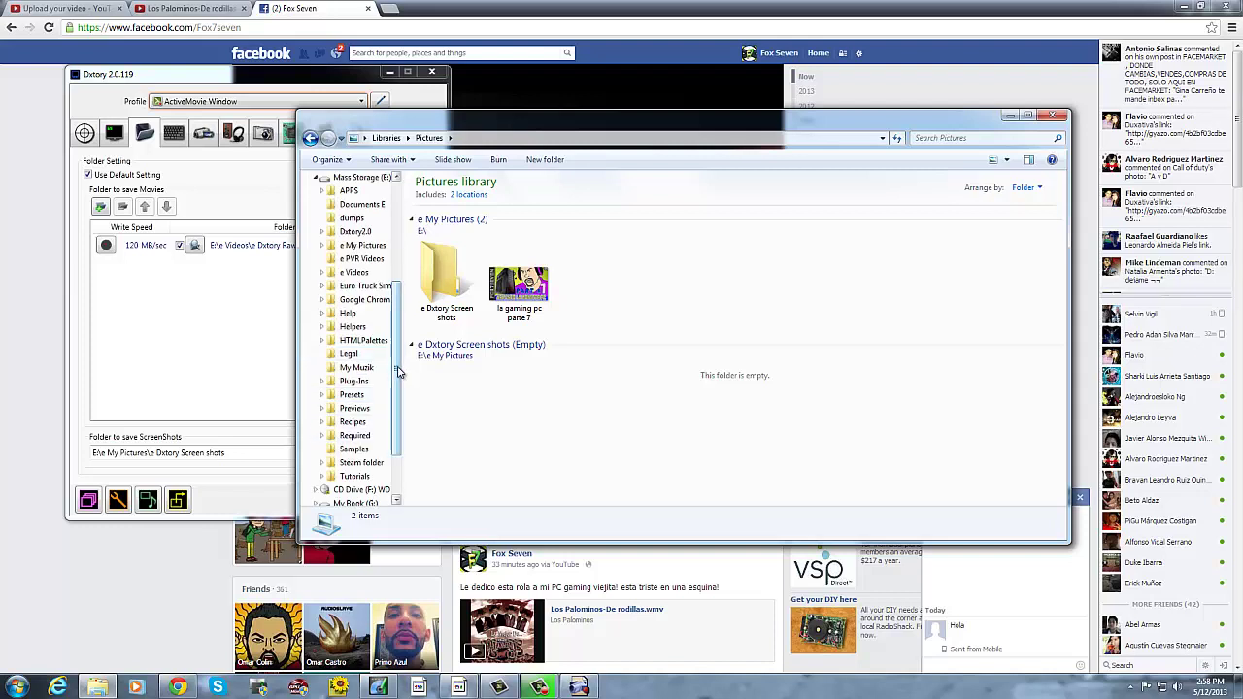
scroll(403, 374, "up", 3)
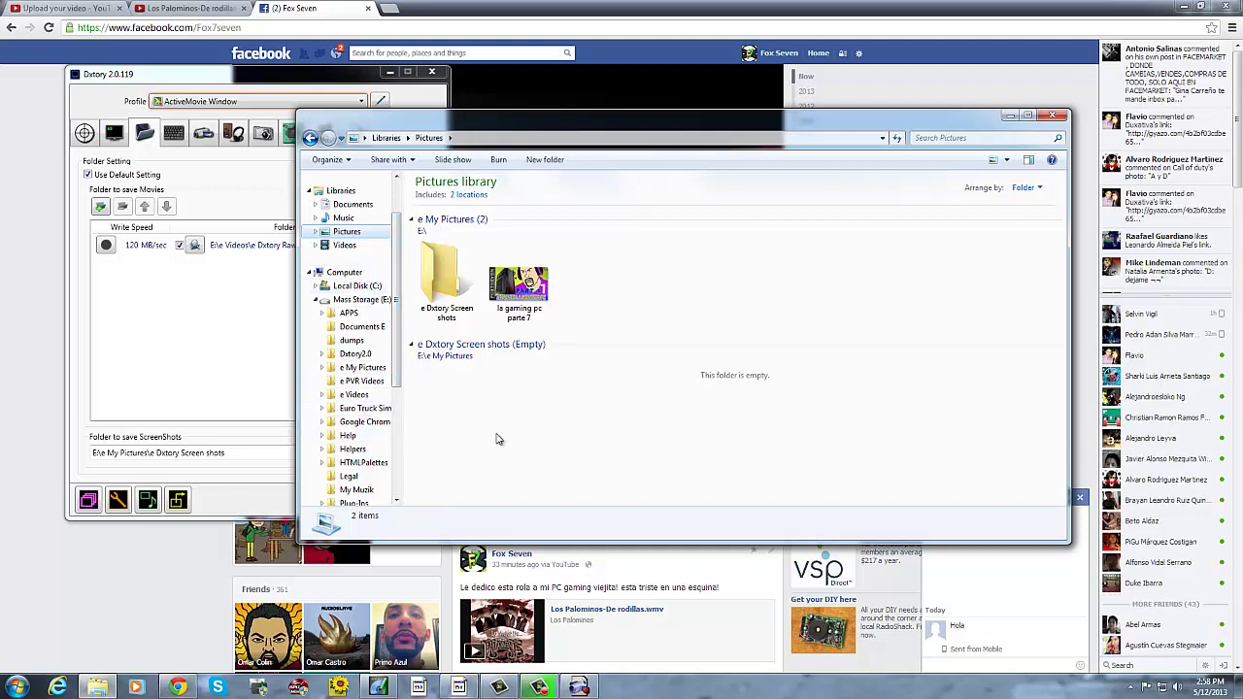
left_click(374, 382)
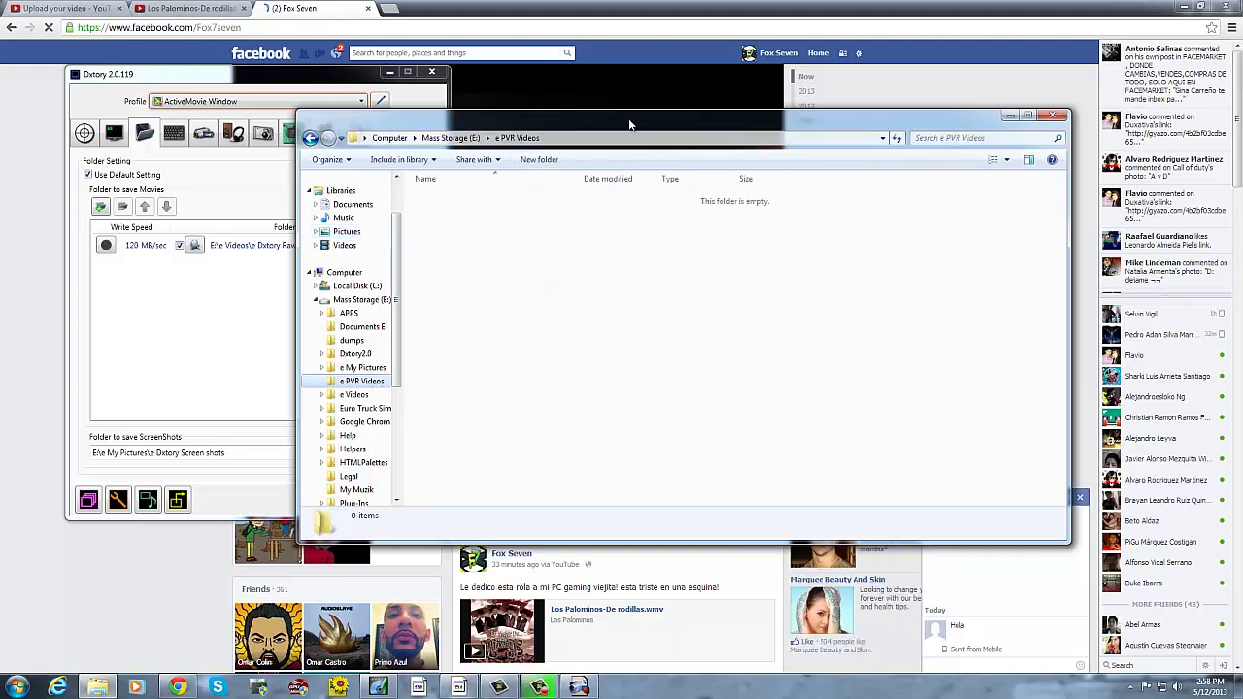
Switch to the Capture Module and set its recording save folder to e PVR Videos on the Mass Storage (E:) drive
left_click_drag(632, 123, 506, 111)
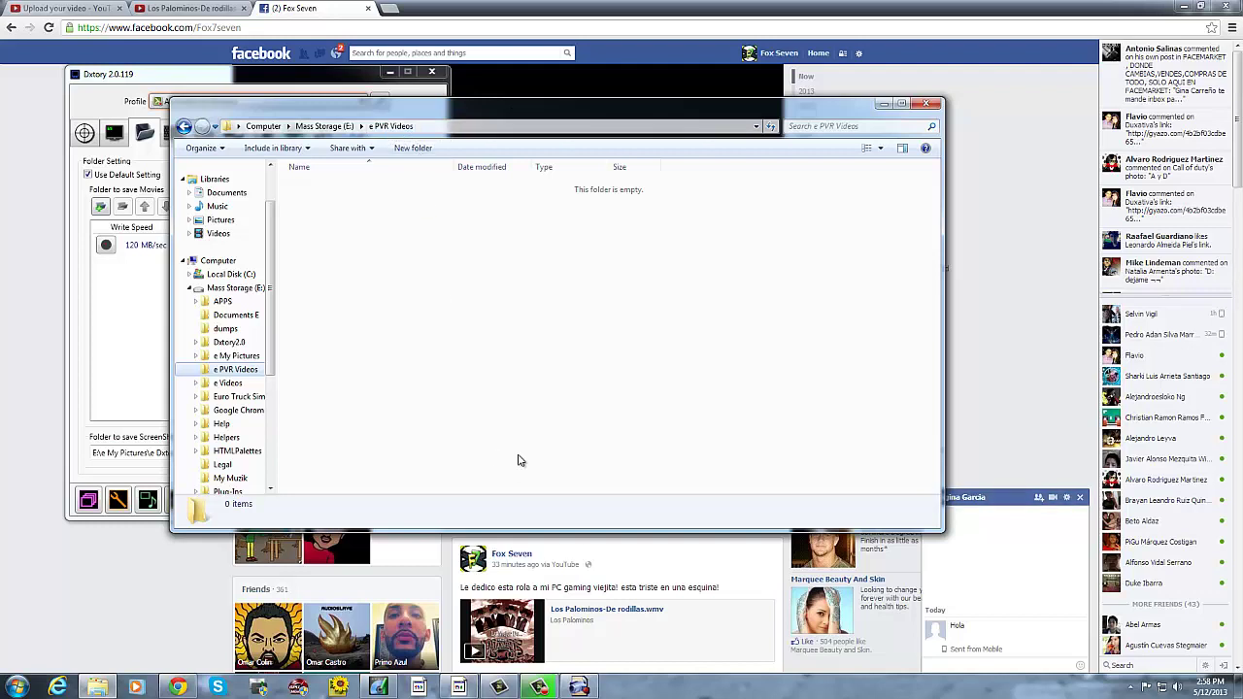
left_click(378, 687)
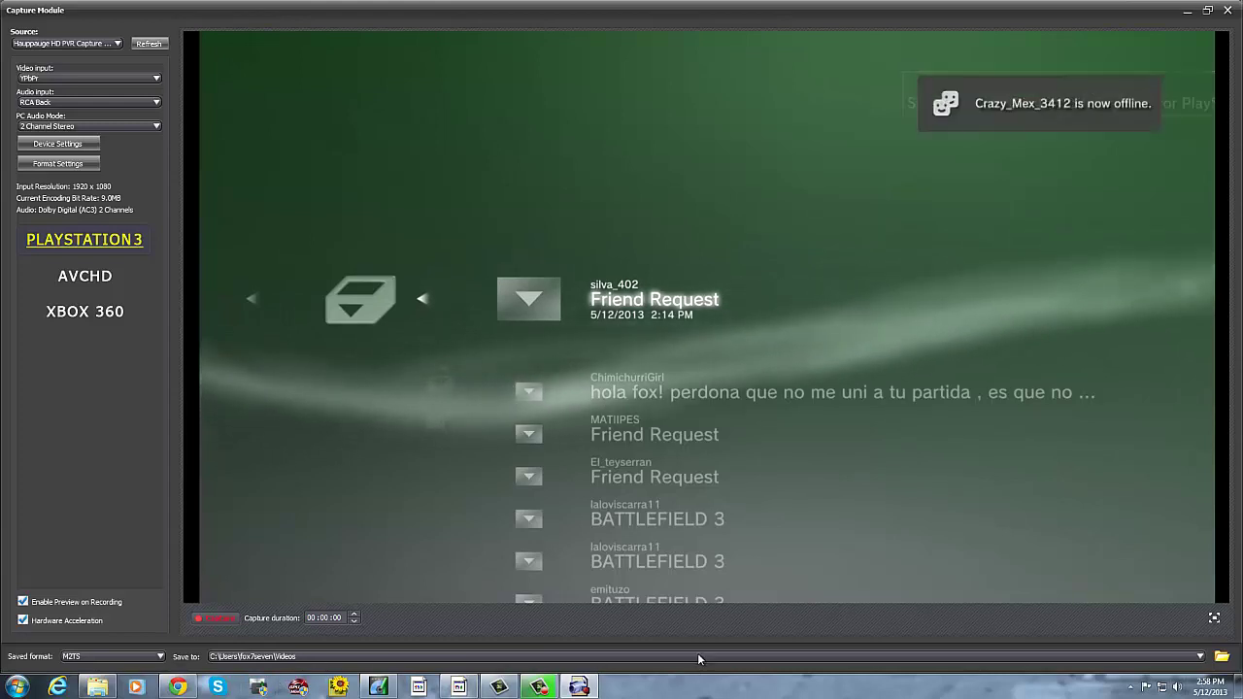
left_click(1221, 657)
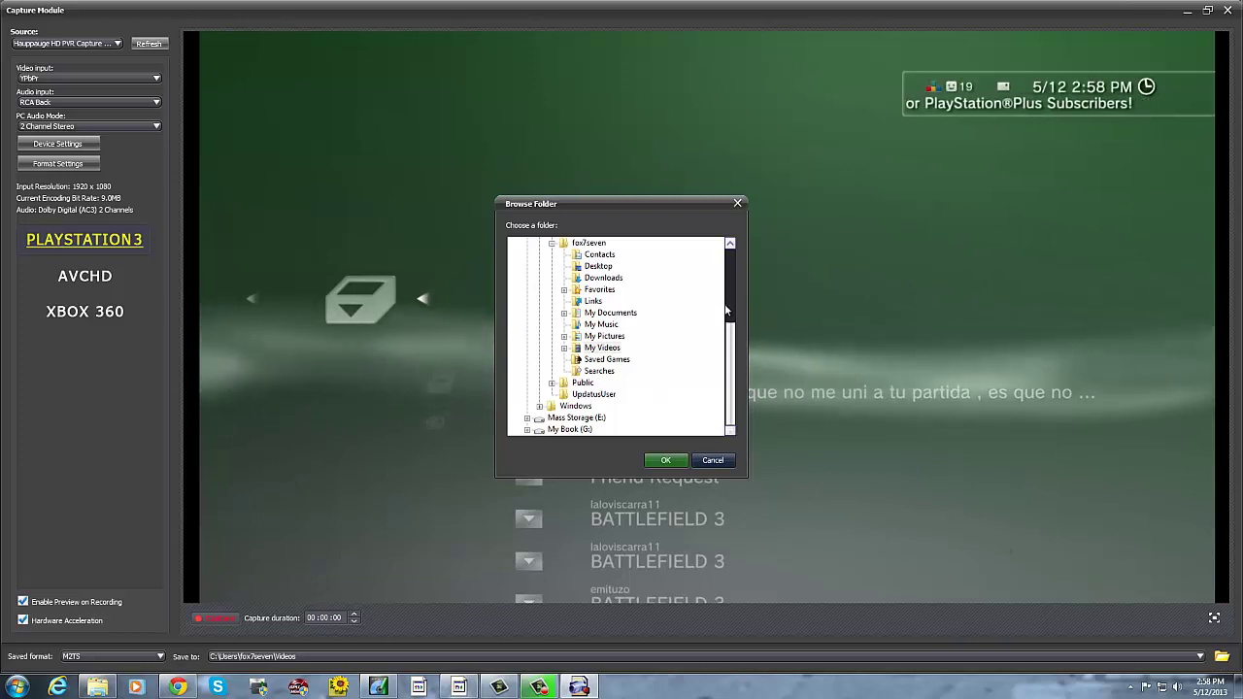
left_click_drag(736, 363, 722, 275)
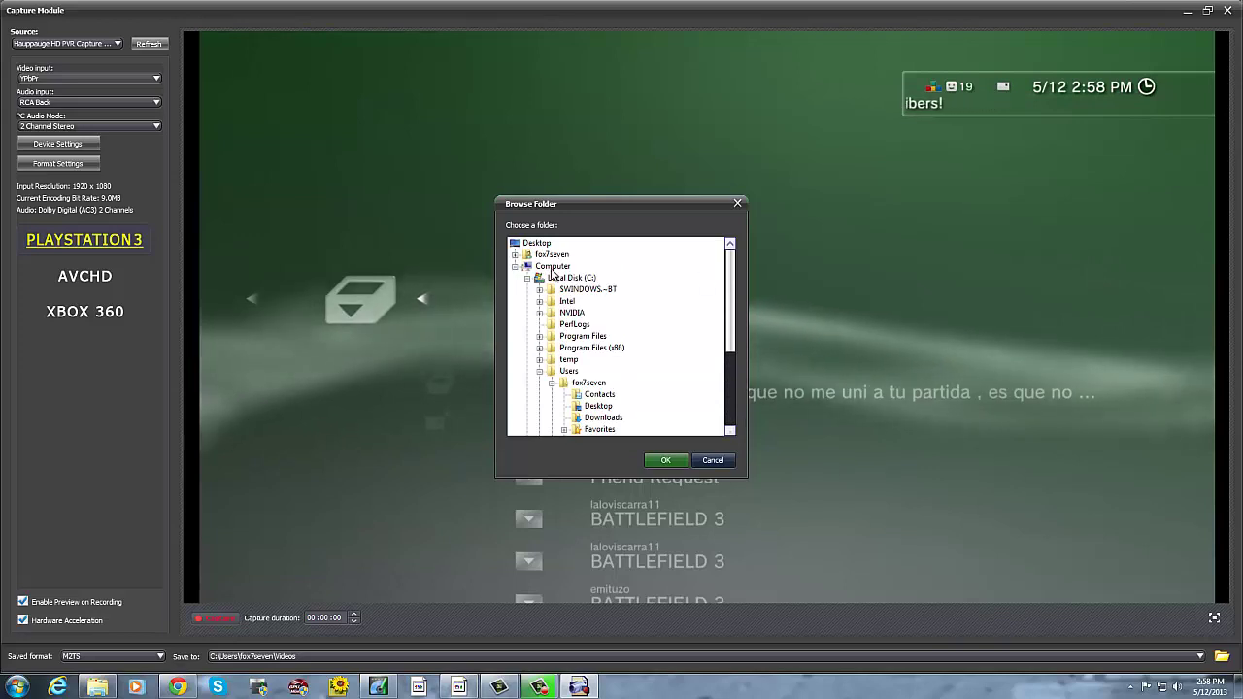
left_click(550, 266)
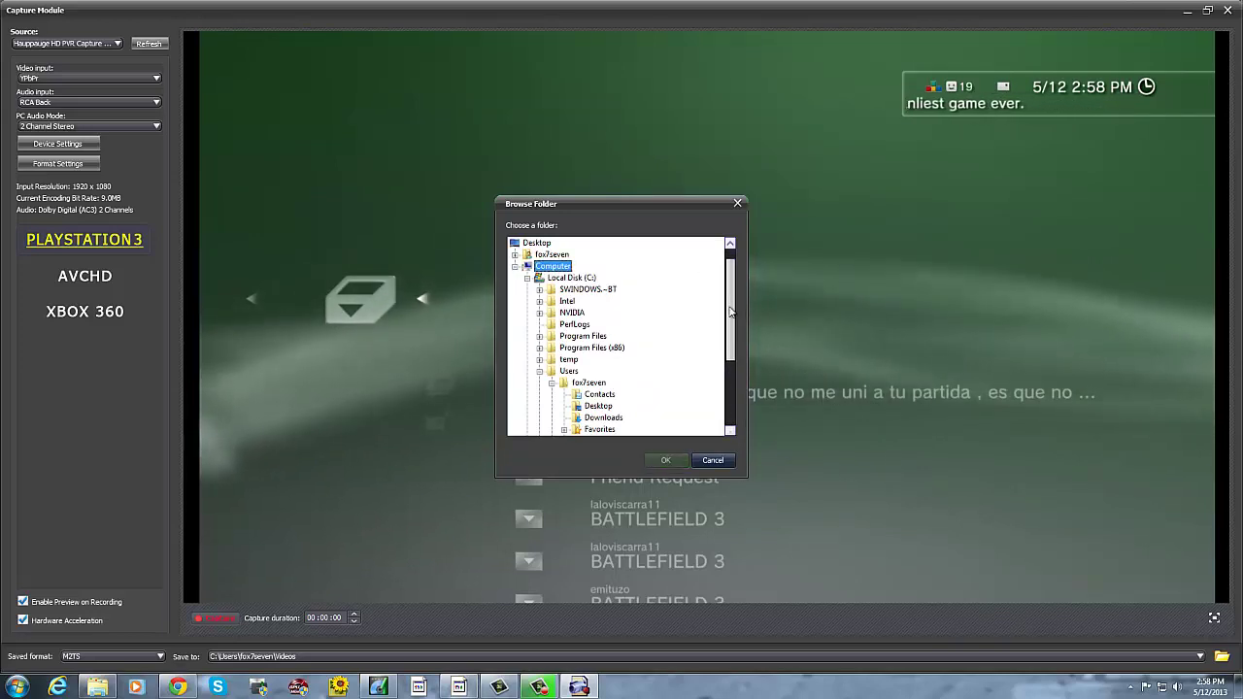
left_click_drag(732, 304, 720, 383)
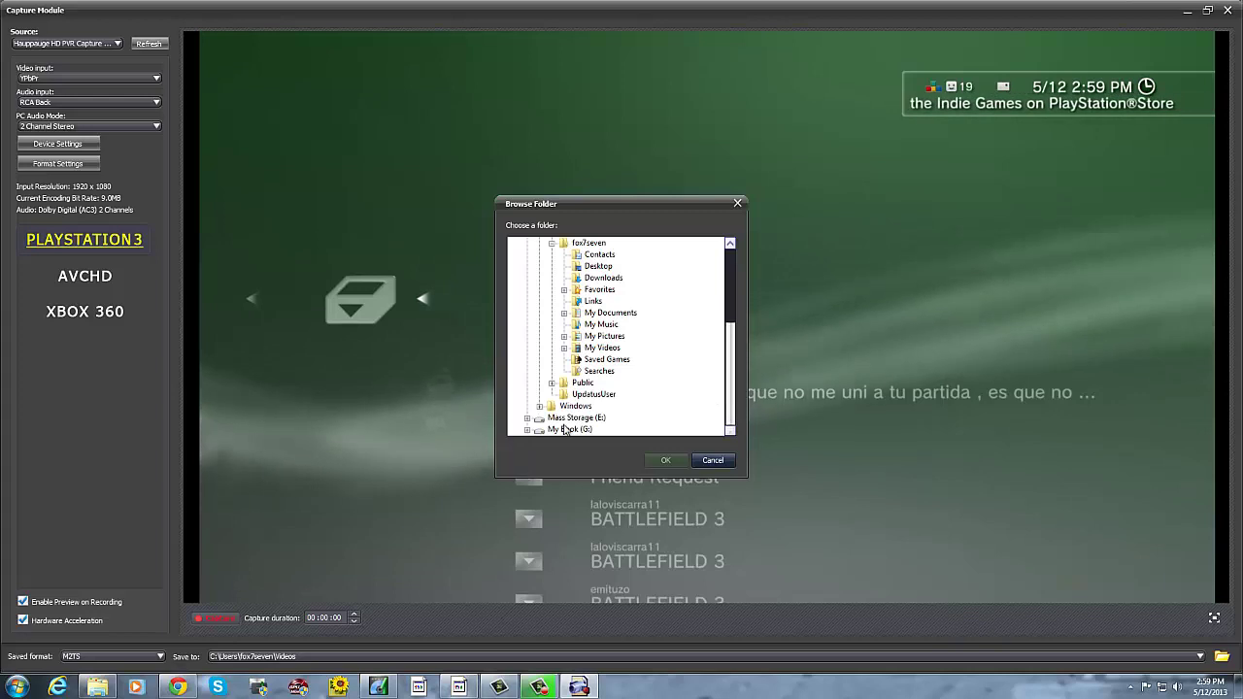
left_click(567, 419)
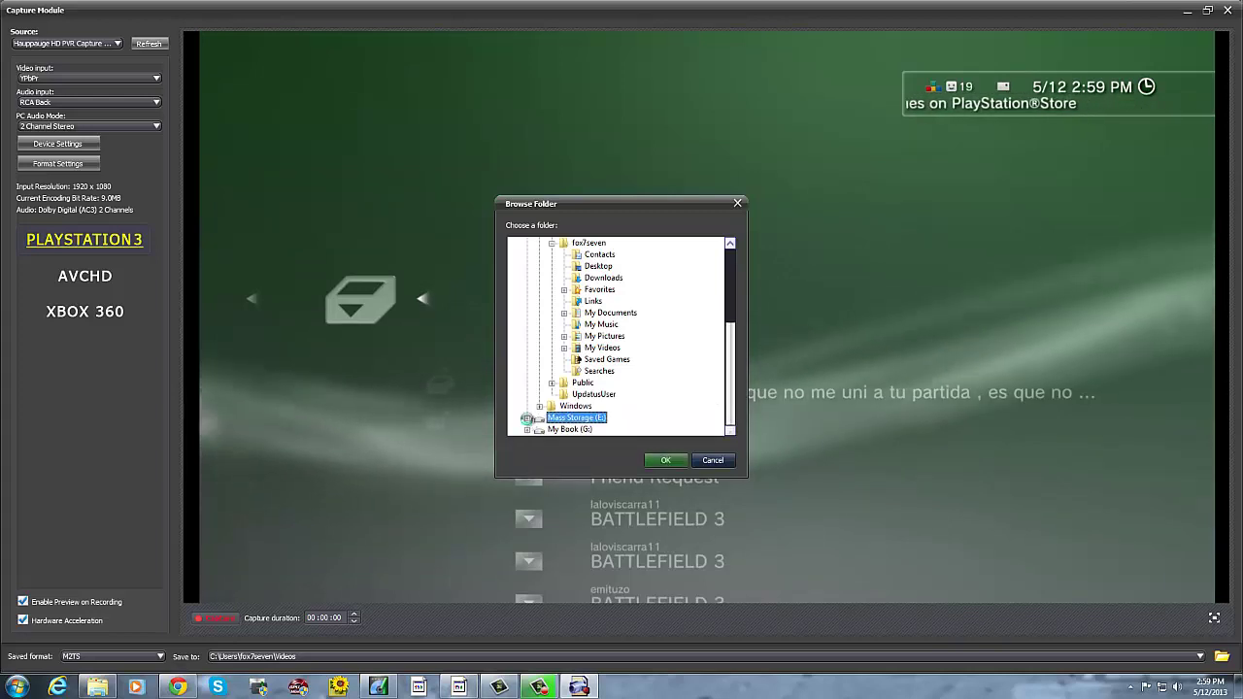
left_click(526, 417)
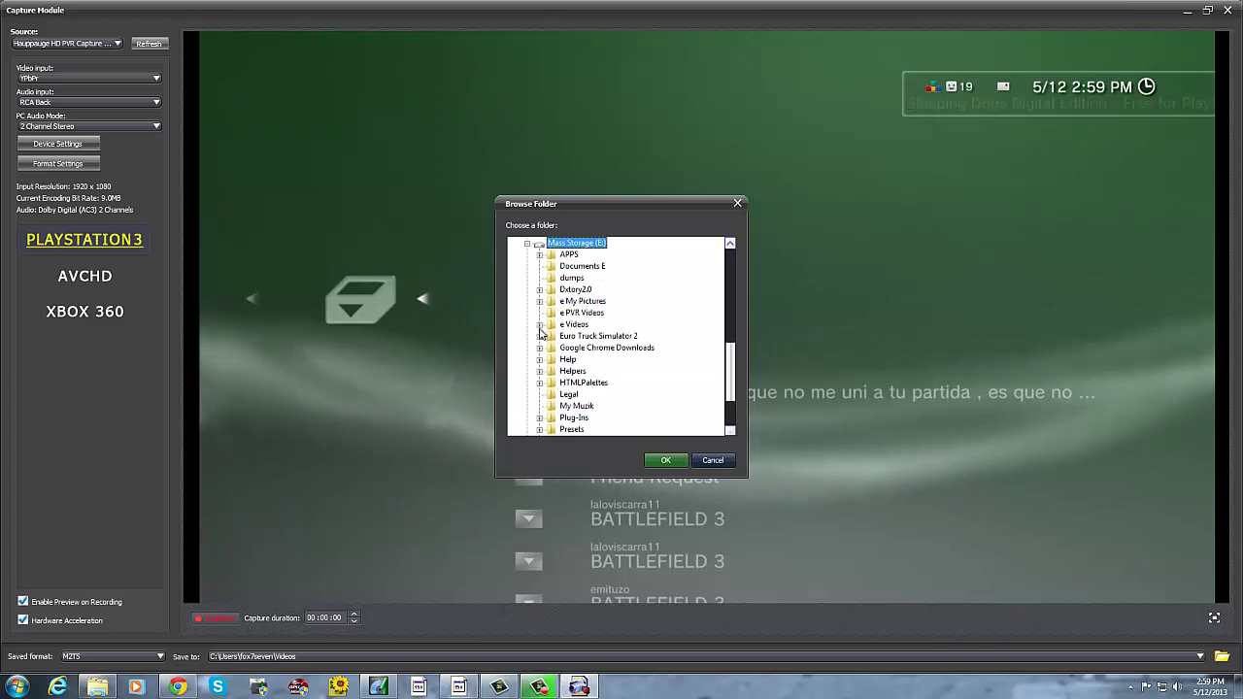
left_click(539, 326)
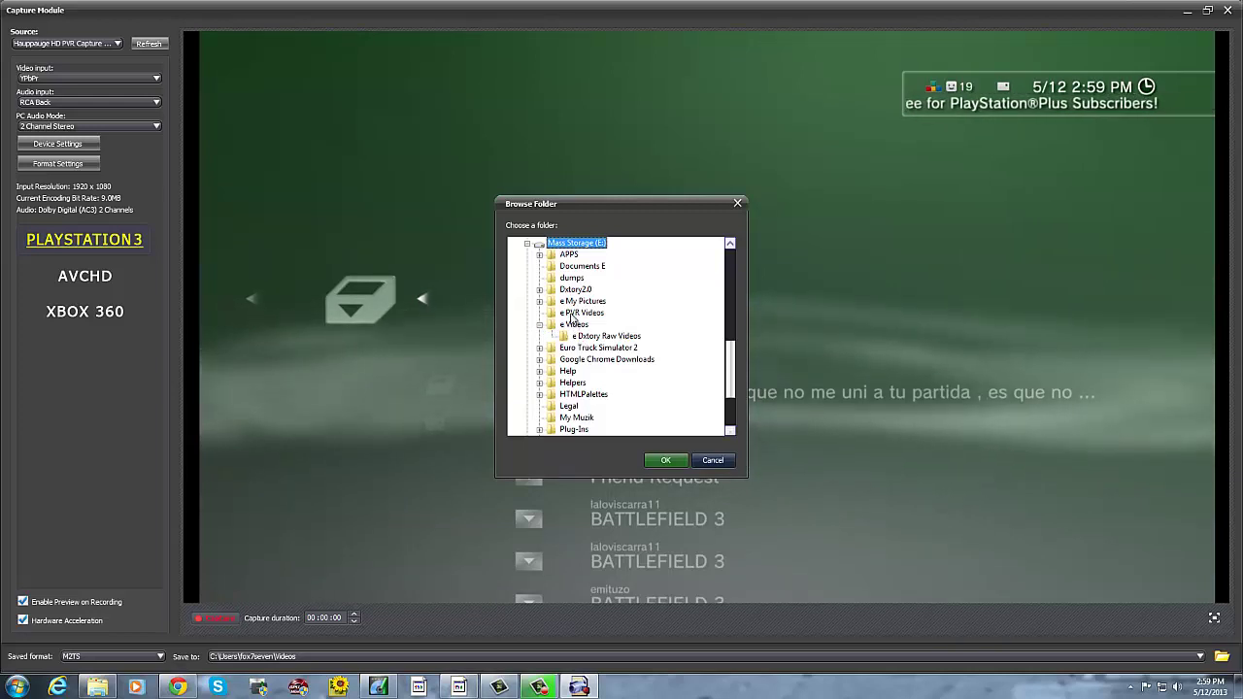
left_click(577, 312)
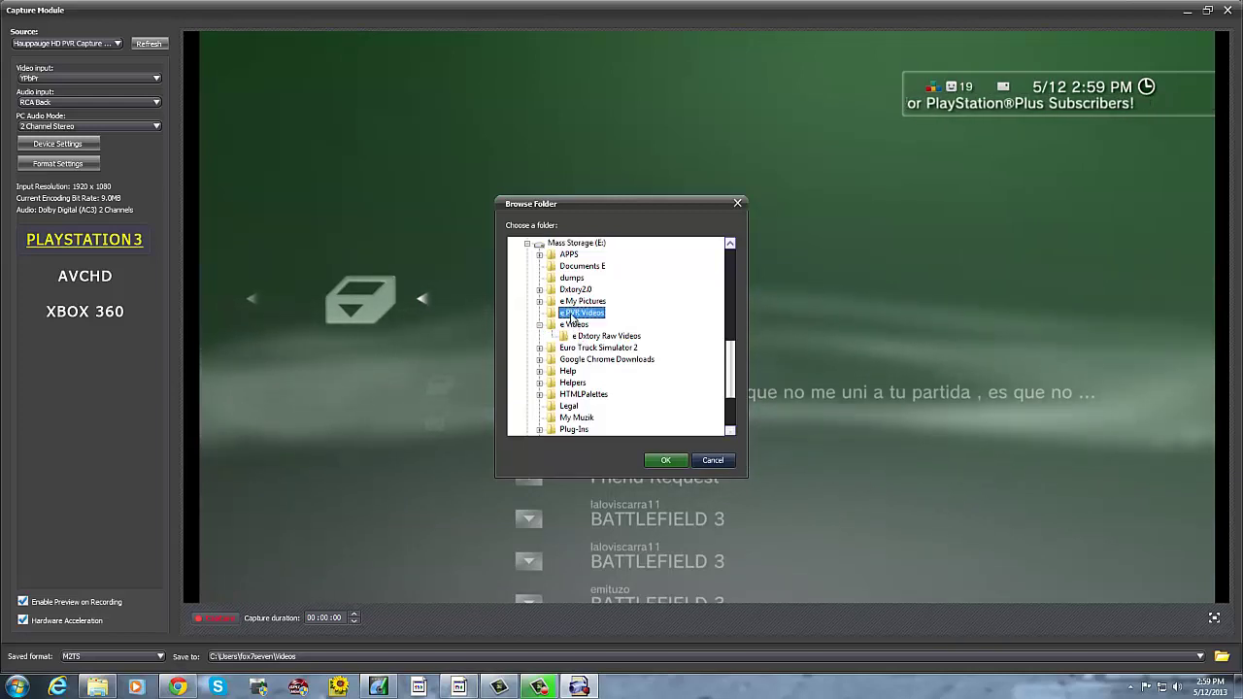
left_click(658, 462)
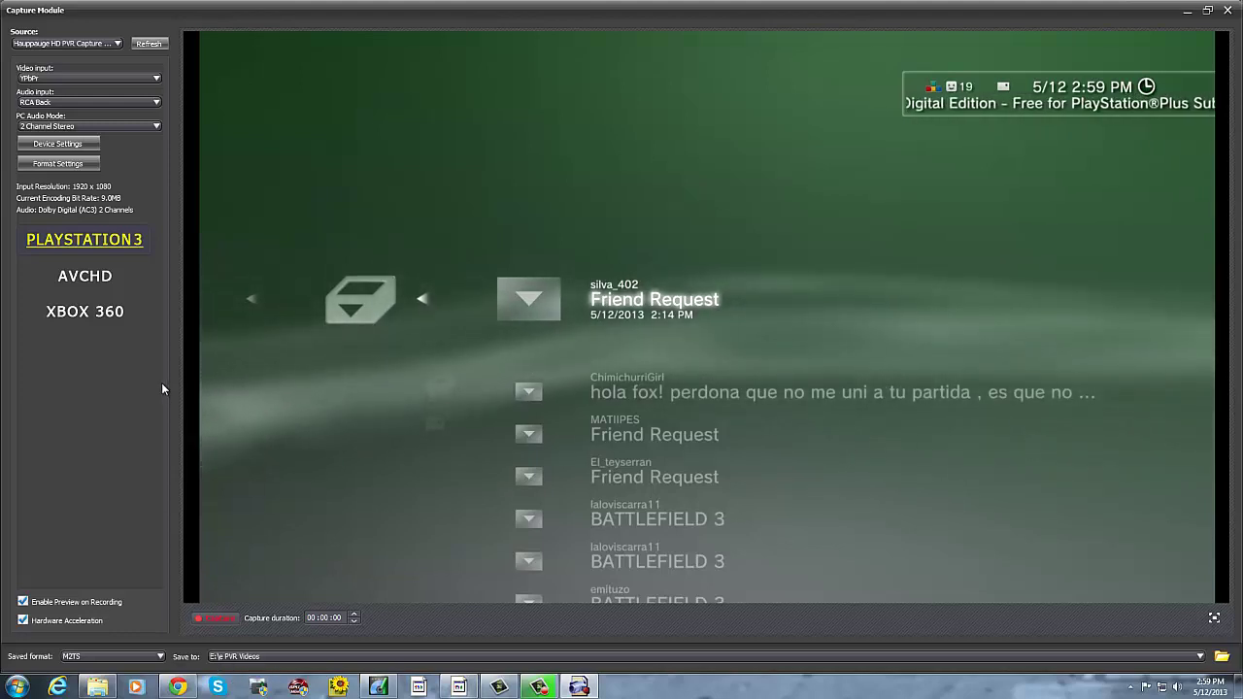
Switch to a new Windows Explorer window and examine the Pictures, Music and Videos libraries, the Downloads folder and Local Disk (C:)
left_click(16, 687)
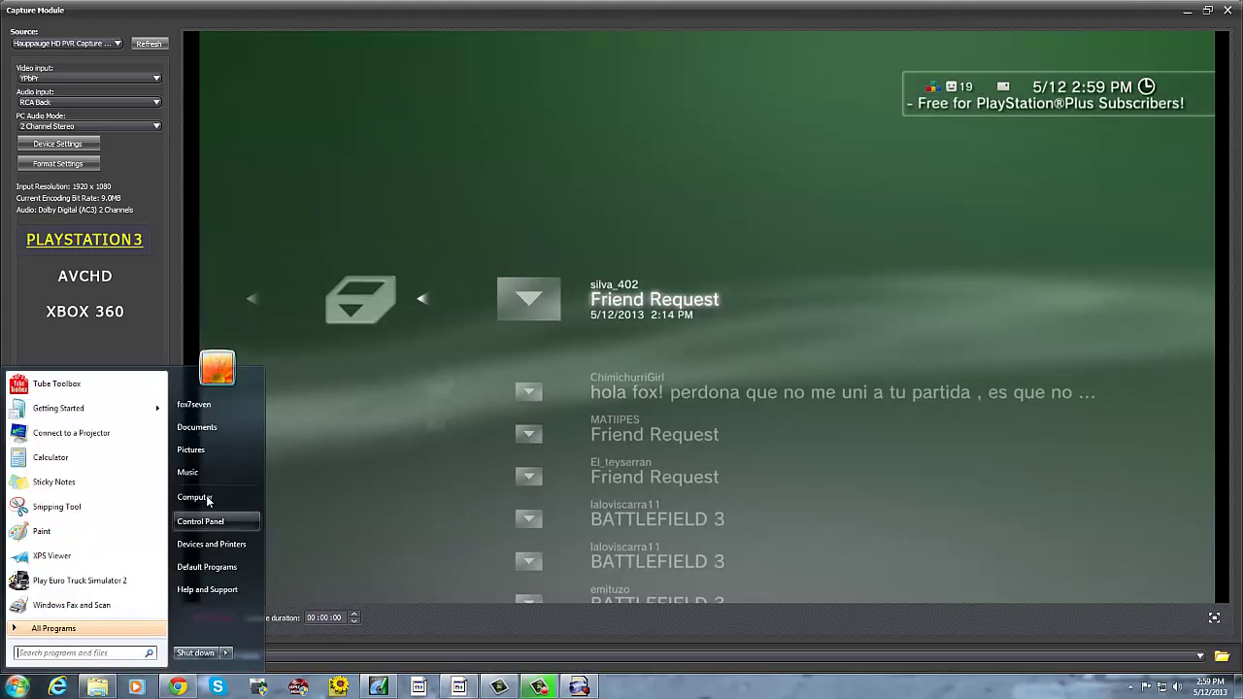
left_click(195, 497)
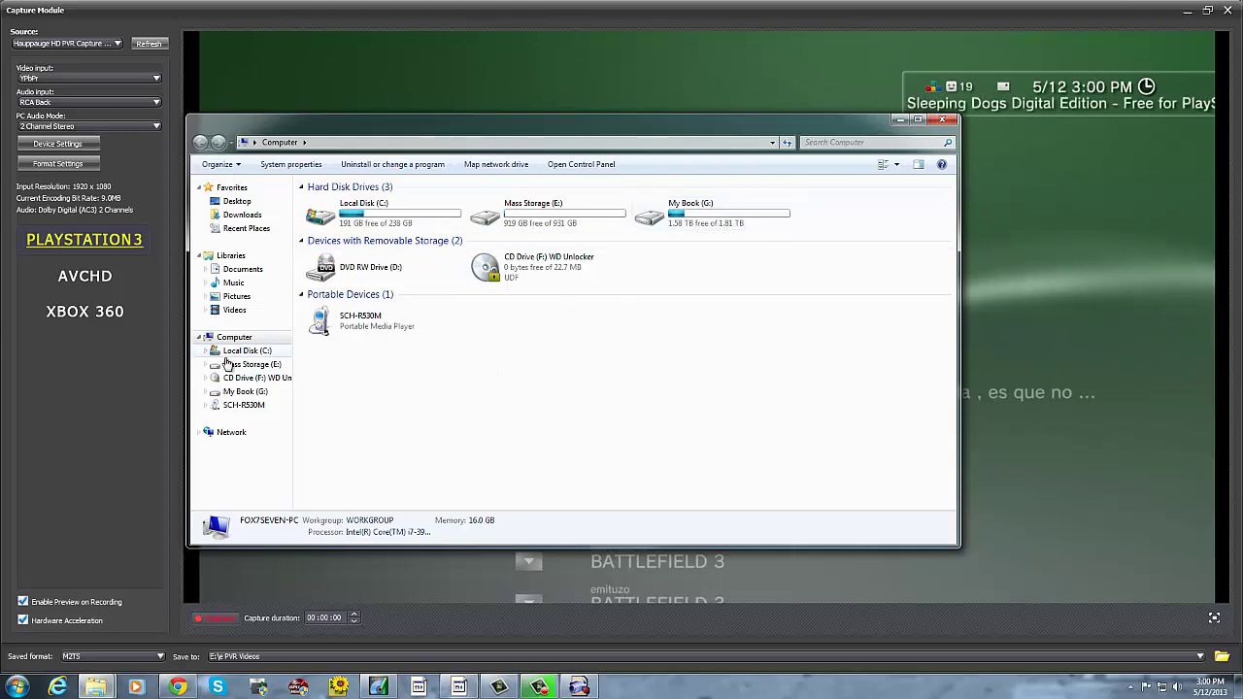
left_click(237, 296)
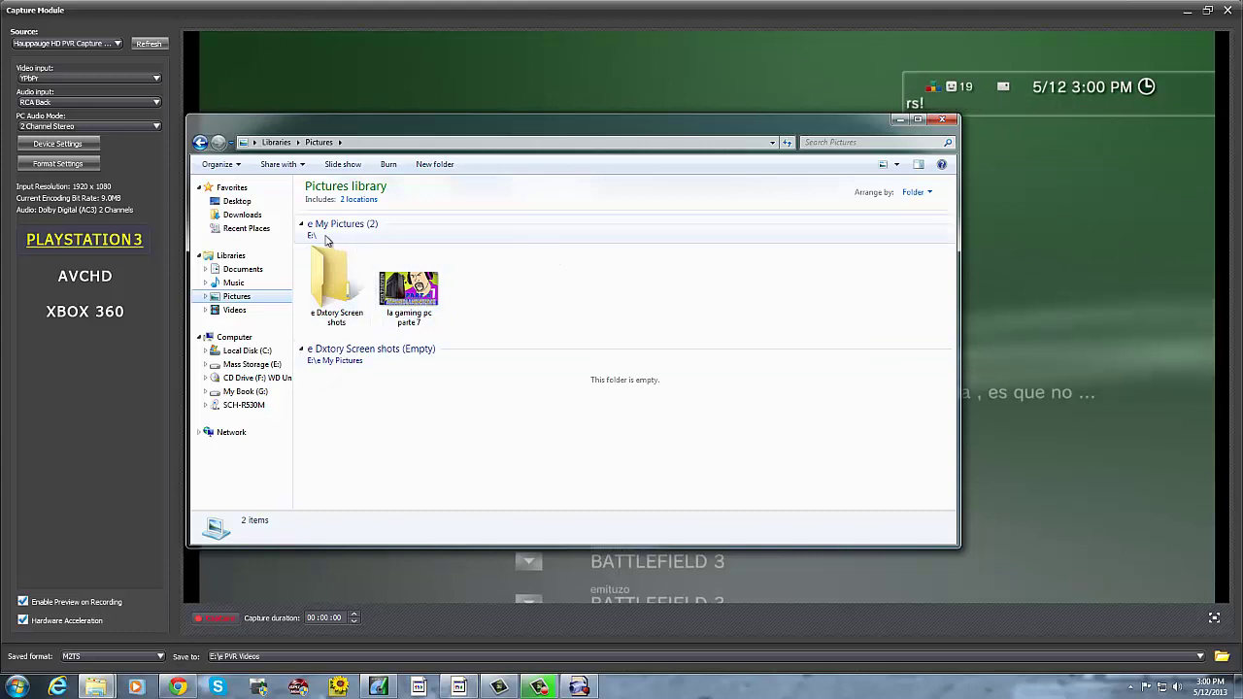
left_click(234, 282)
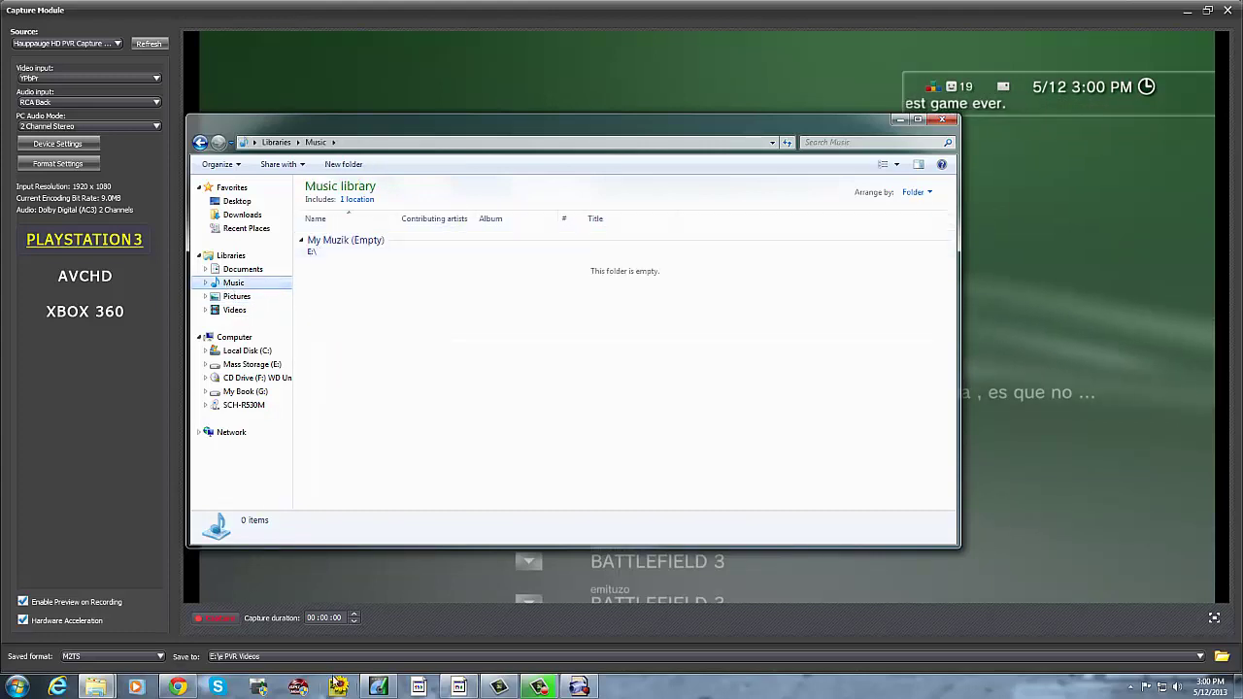
left_click(238, 310)
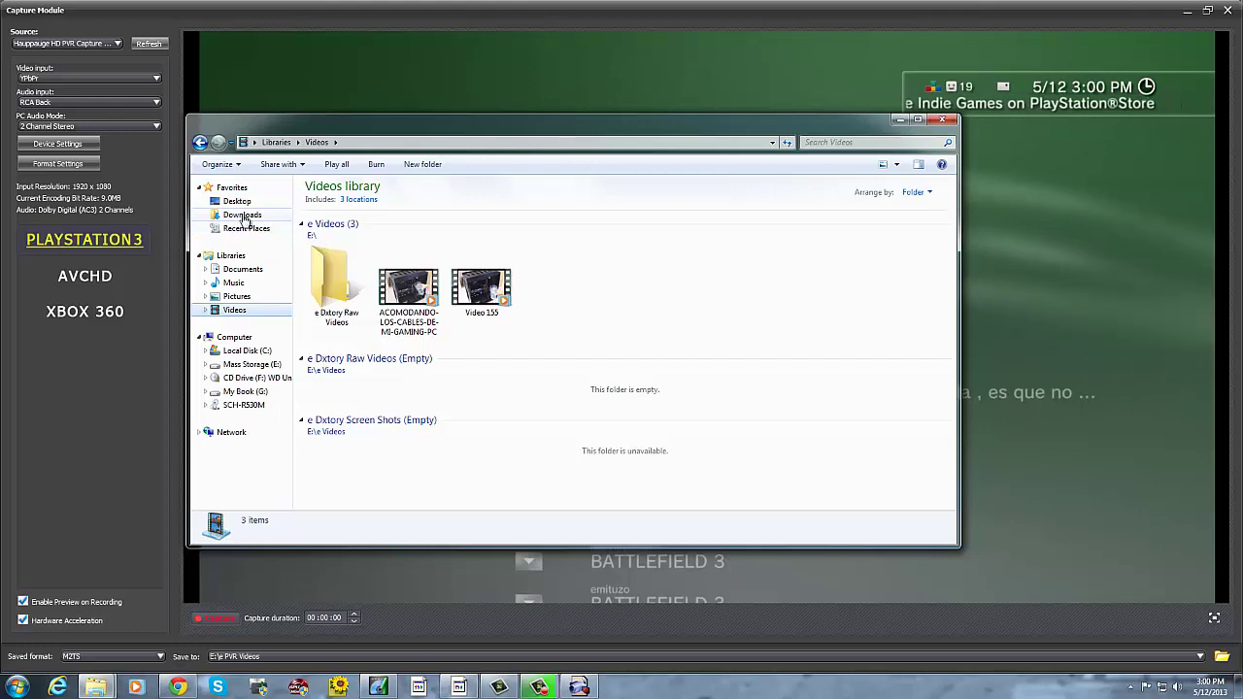
left_click(244, 216)
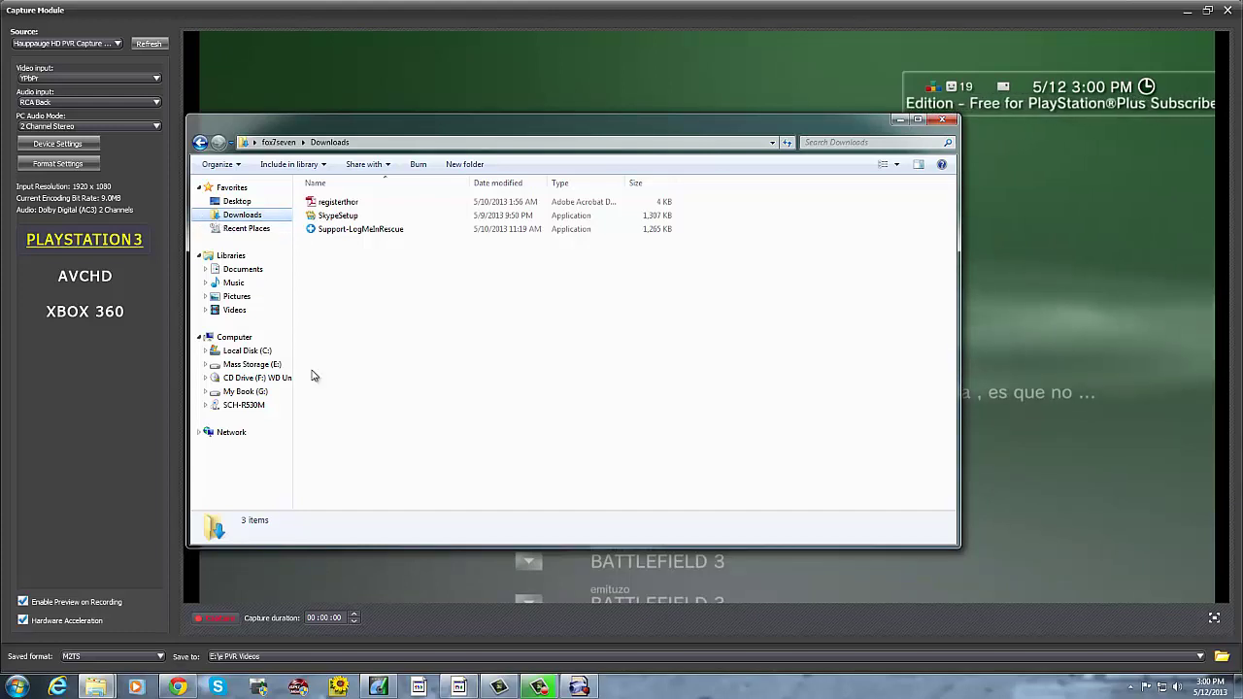
left_click(235, 353)
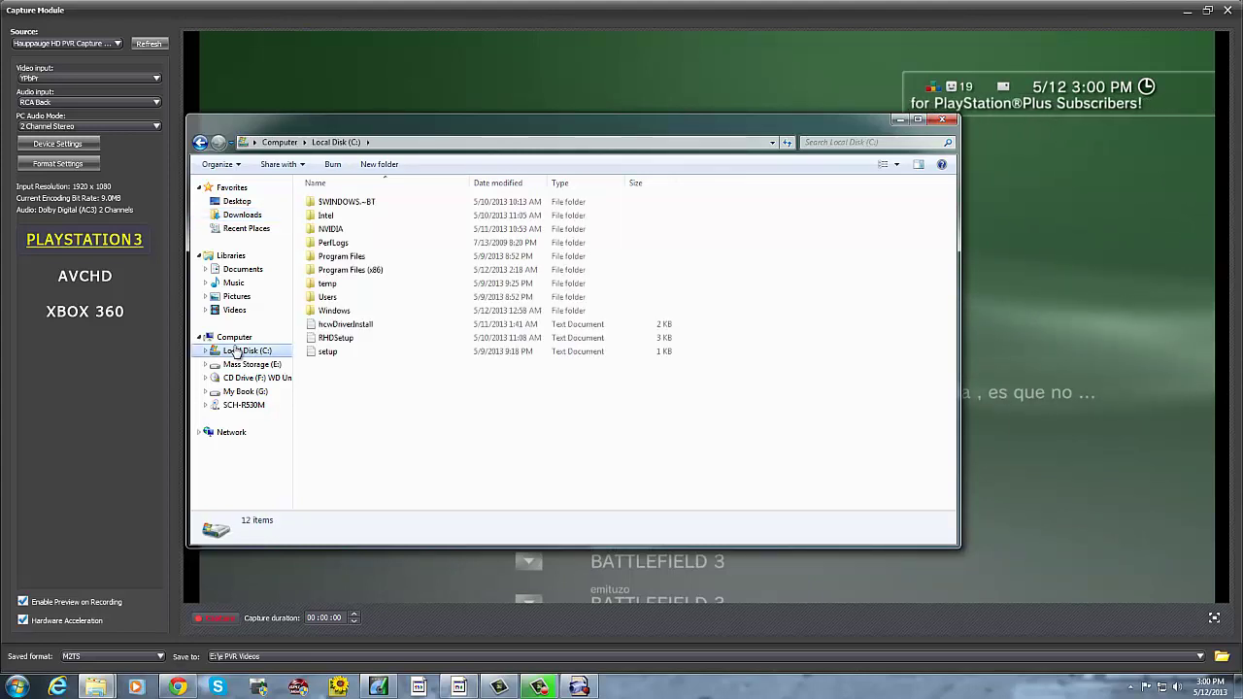